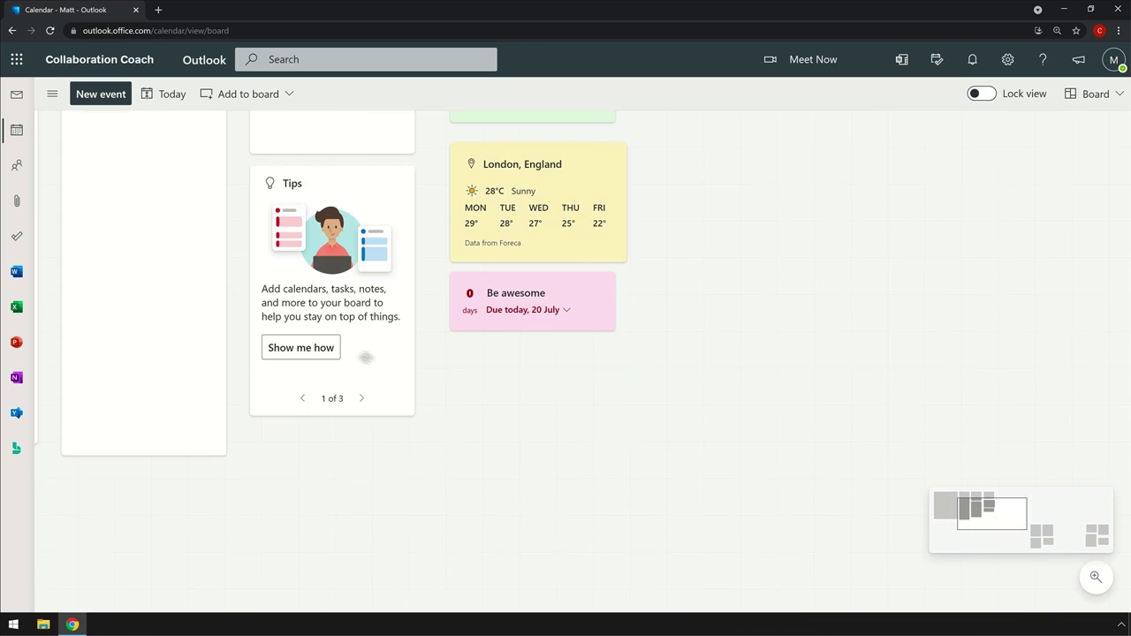
# Pan the board, then move the Annual Report, Paris clock and Tasks cards into the Project collection
pyautogui.moveTo(676, 407); pyautogui.dragTo(381, 298)
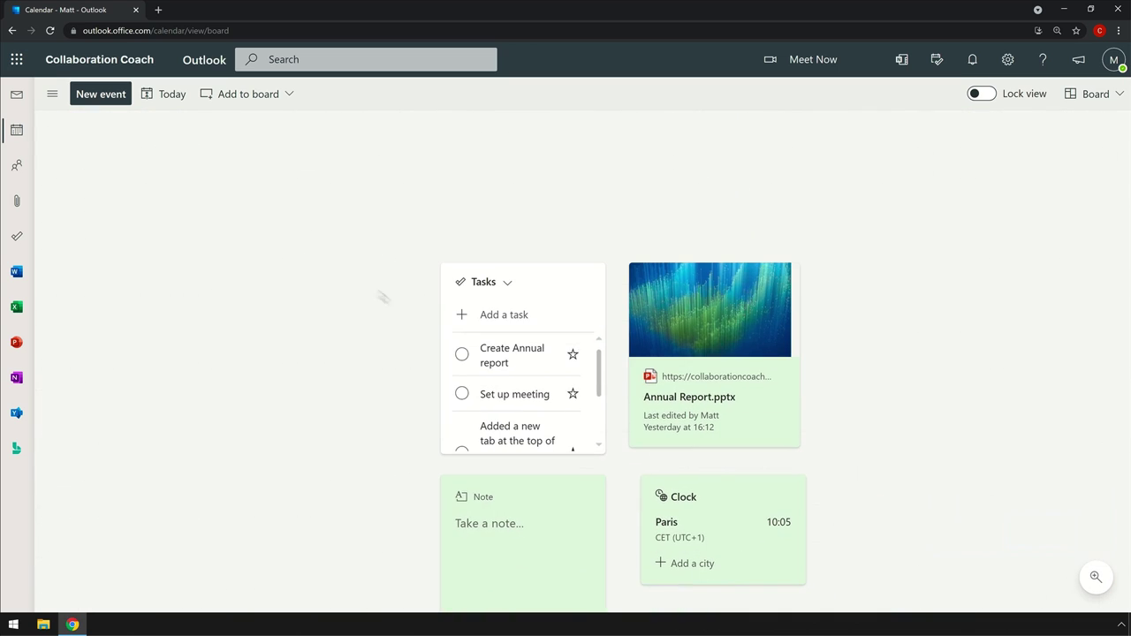
pyautogui.moveTo(907, 471); pyautogui.dragTo(397, 239)
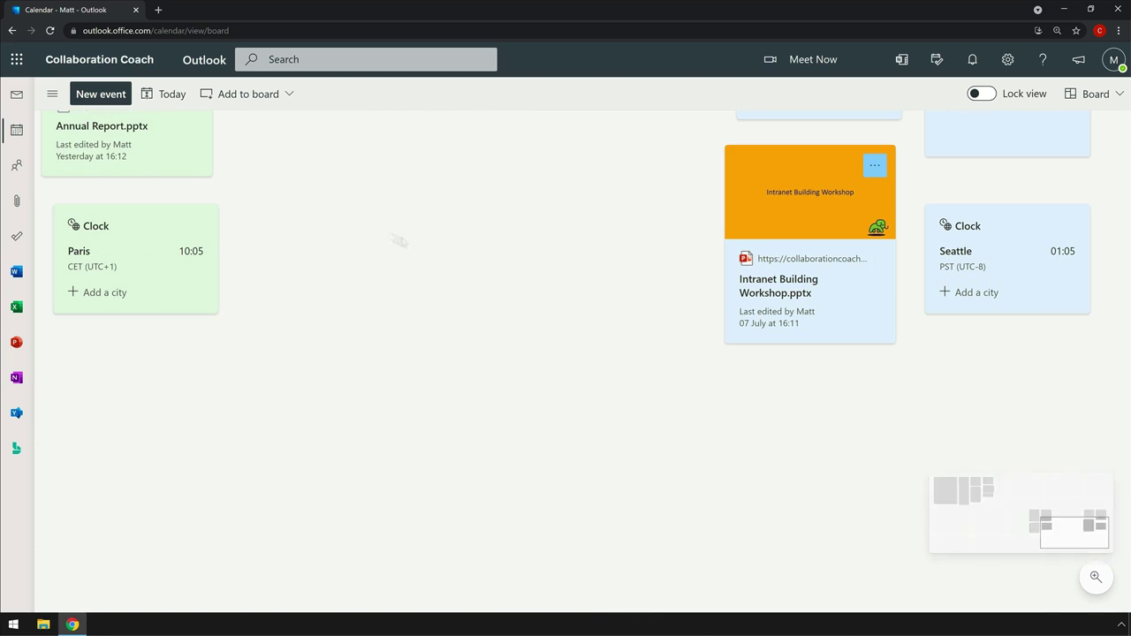
pyautogui.moveTo(581, 371); pyautogui.dragTo(288, 230)
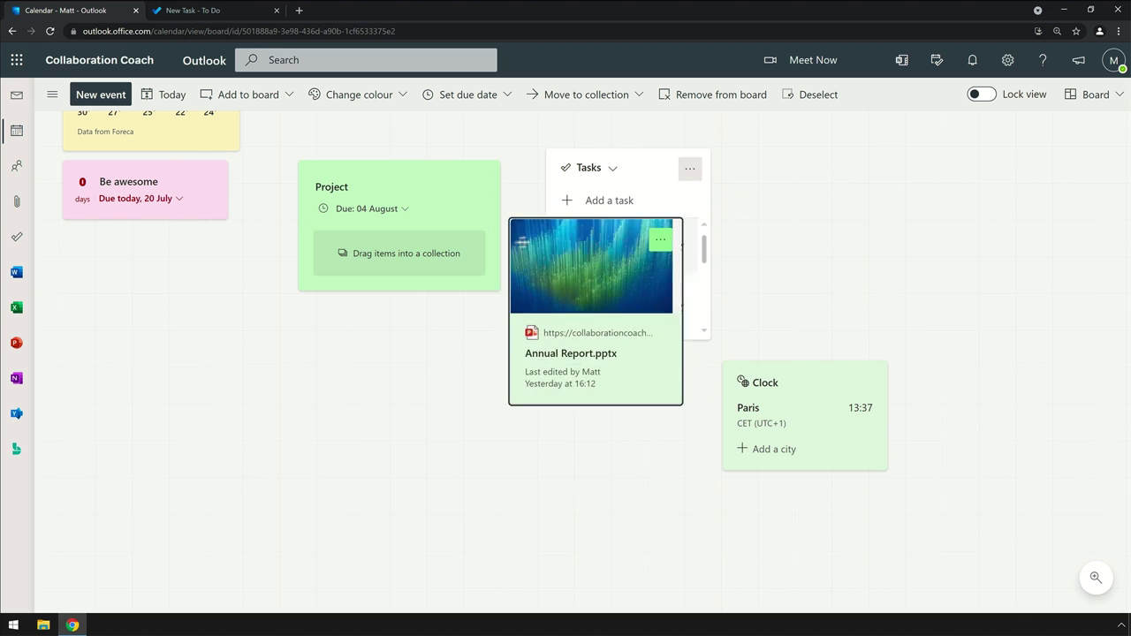
pyautogui.moveTo(554, 237); pyautogui.dragTo(403, 237)
pyautogui.moveTo(838, 375); pyautogui.dragTo(403, 402)
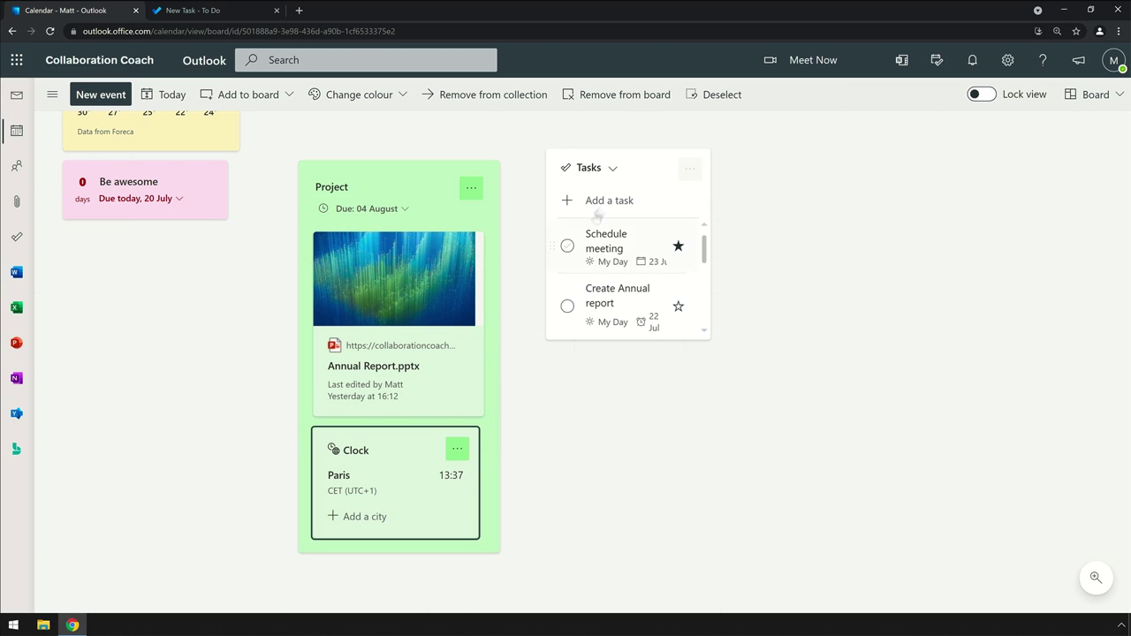
pyautogui.moveTo(642, 169); pyautogui.dragTo(412, 398)
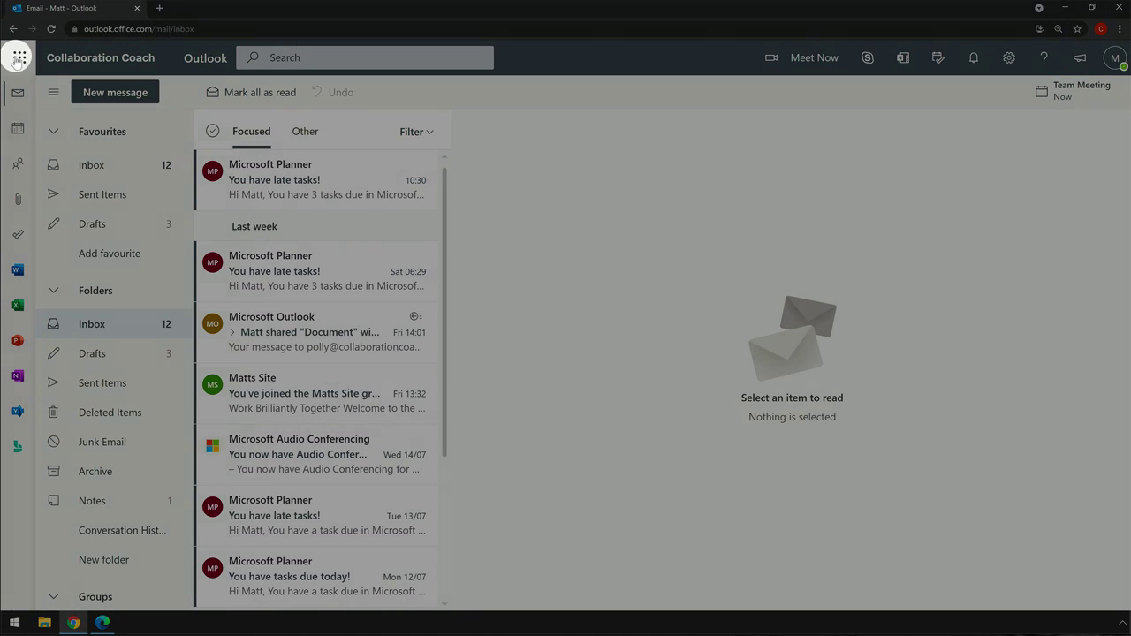
pyautogui.click(18, 57)
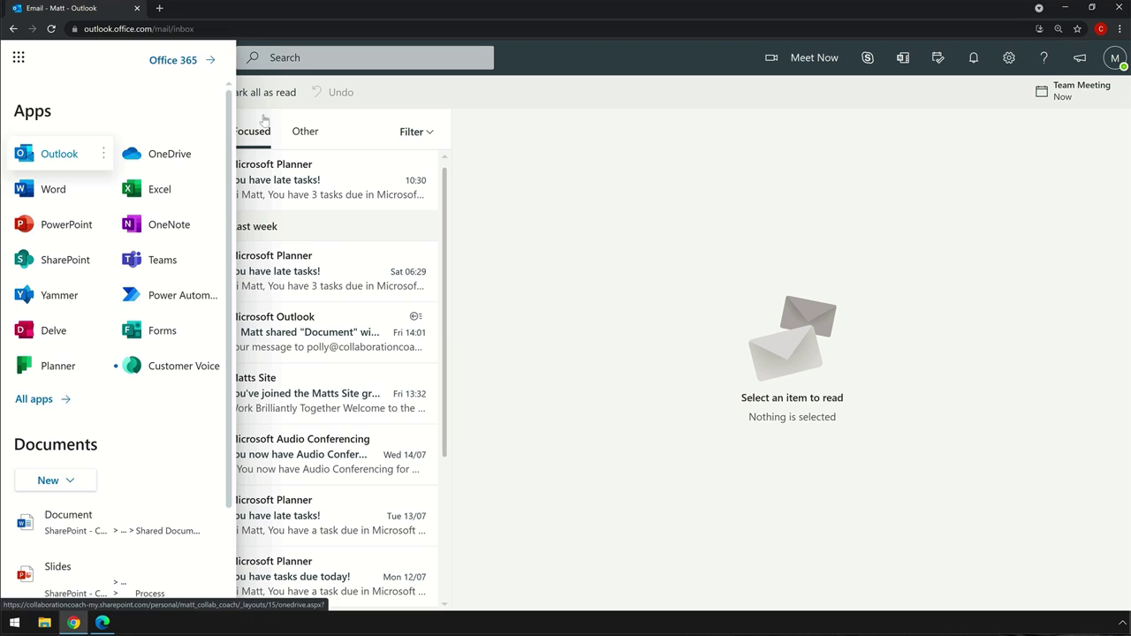
pyautogui.click(51, 155)
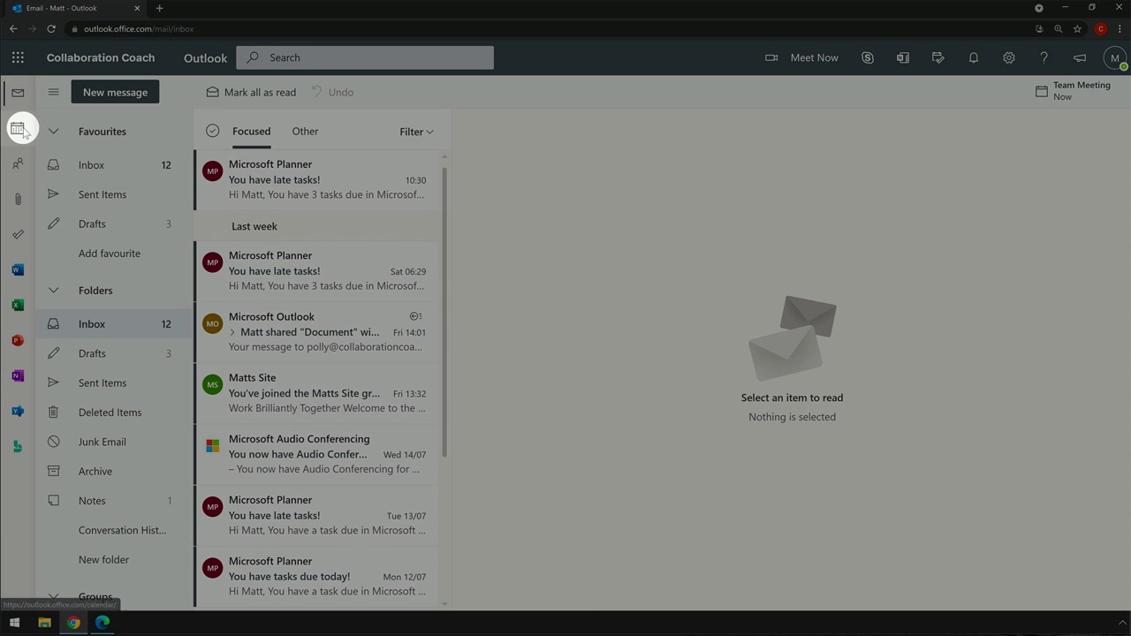
pyautogui.click(22, 131)
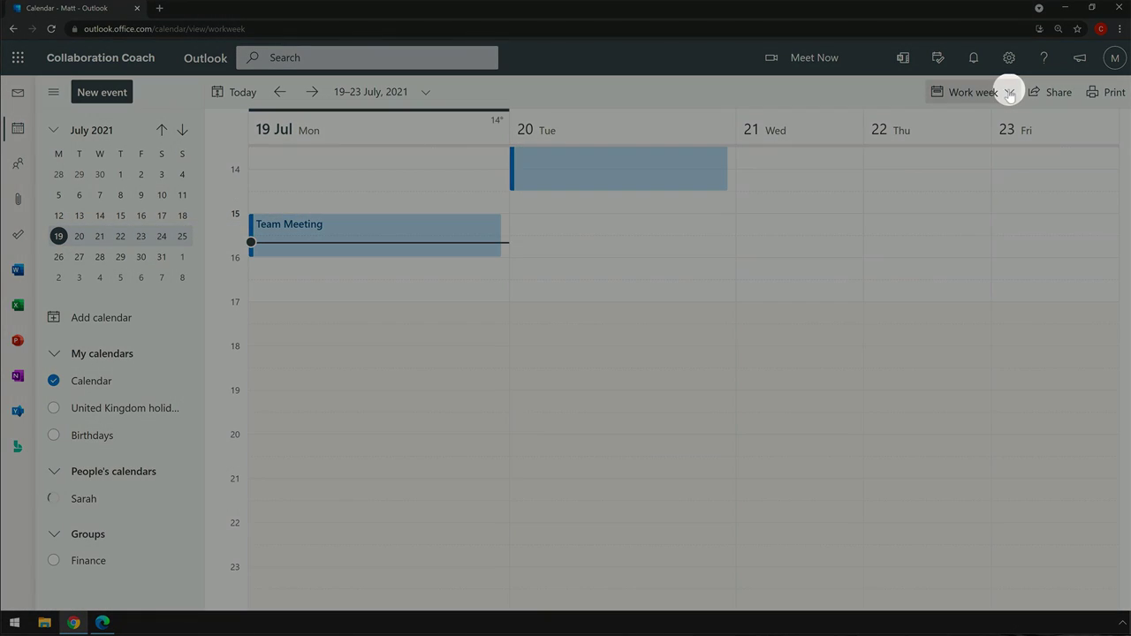
pyautogui.click(1008, 92)
pyautogui.click(978, 225)
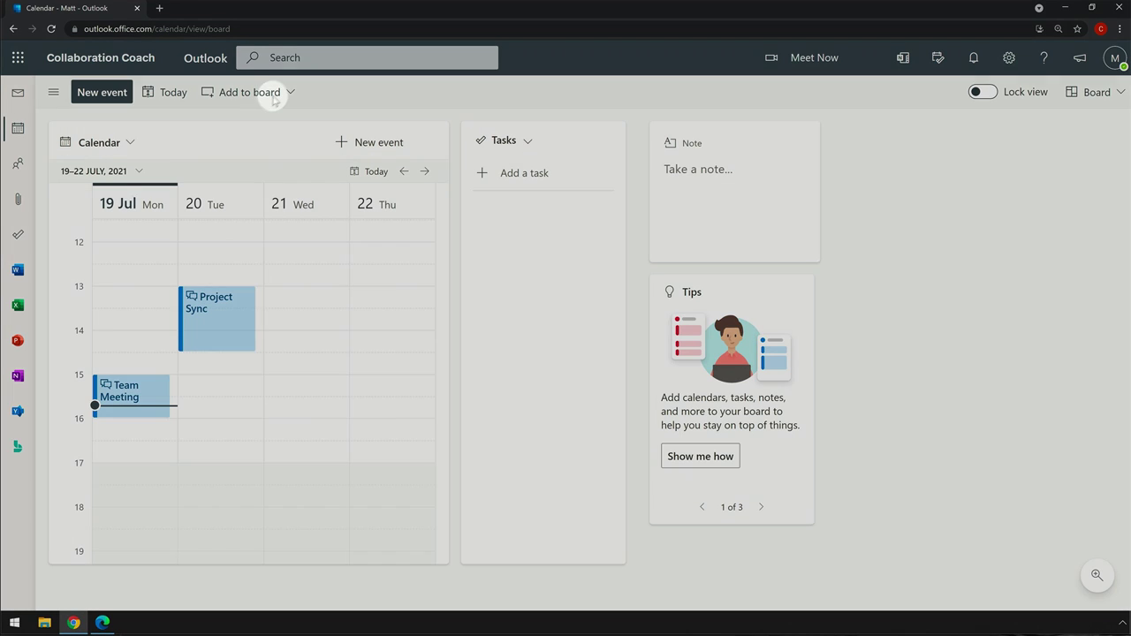
pyautogui.click(272, 94)
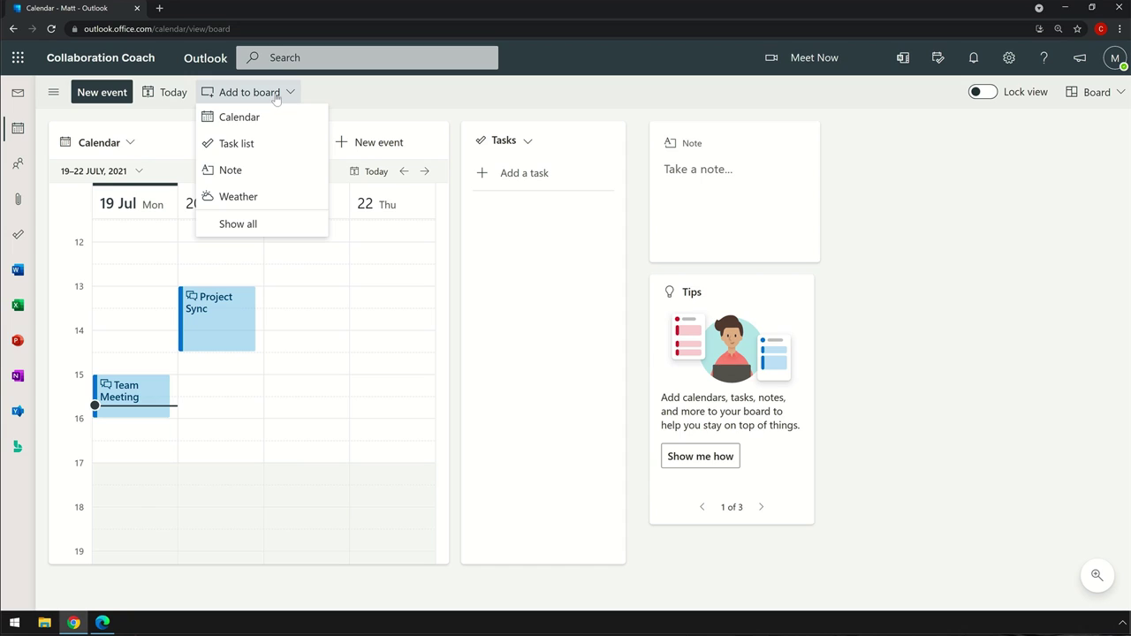
pyautogui.click(277, 97)
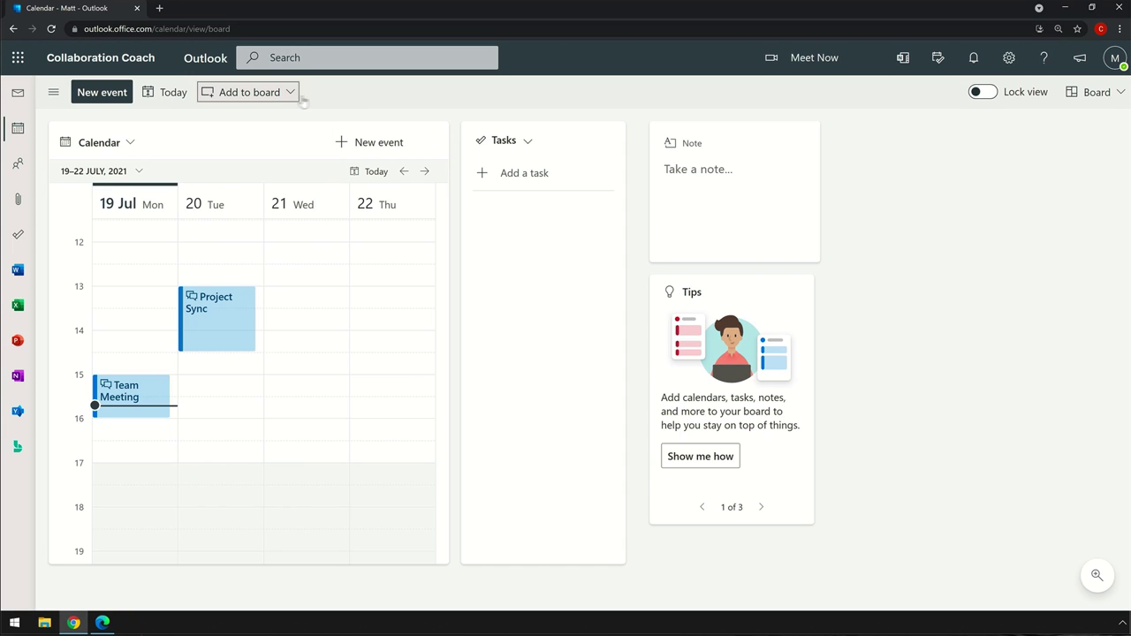
pyautogui.click(426, 171)
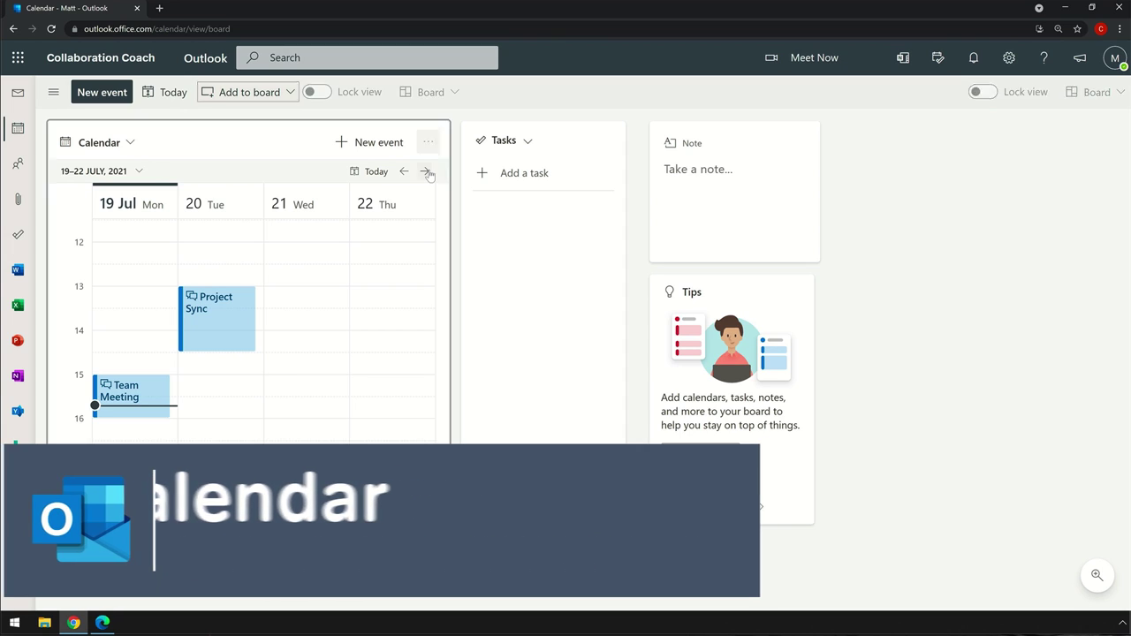
pyautogui.click(404, 171)
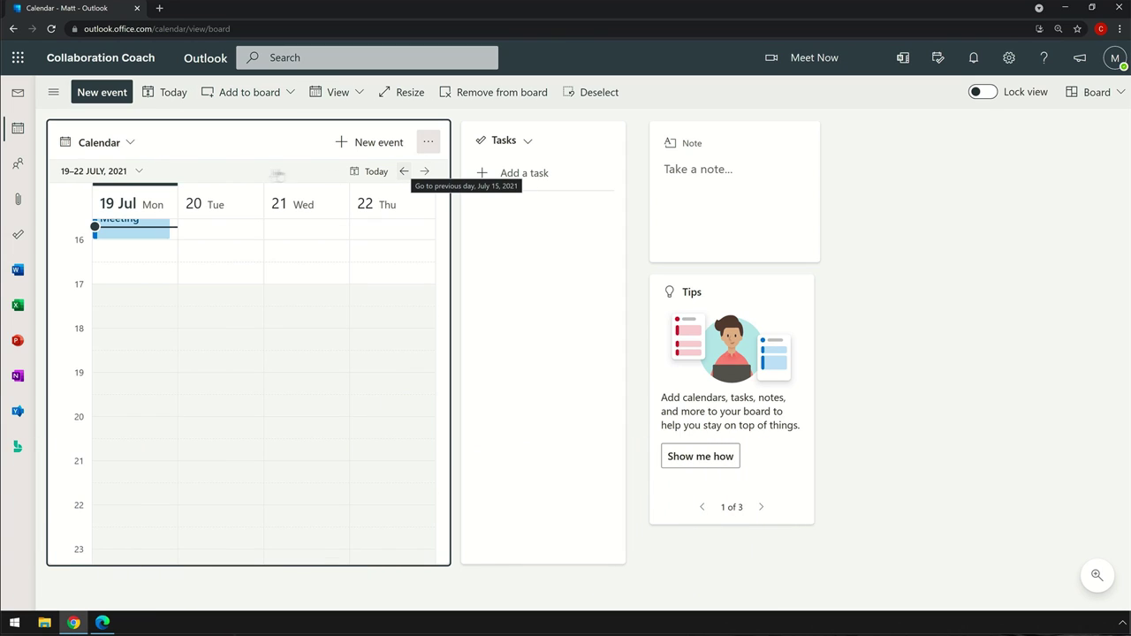
pyautogui.click(137, 171)
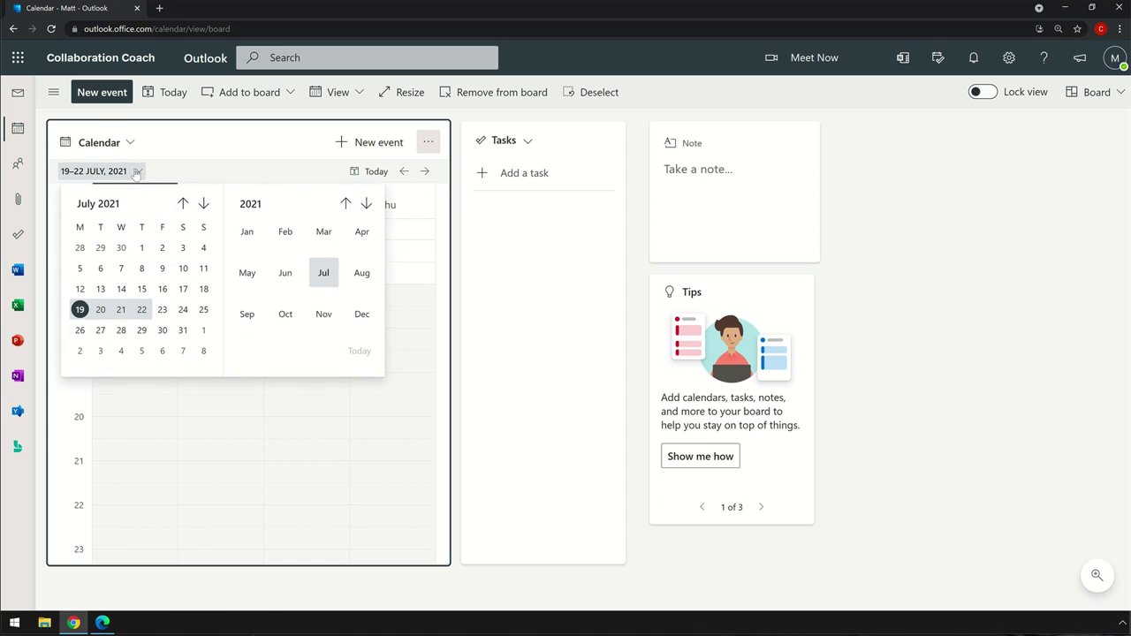
pyautogui.click(182, 203)
pyautogui.click(205, 203)
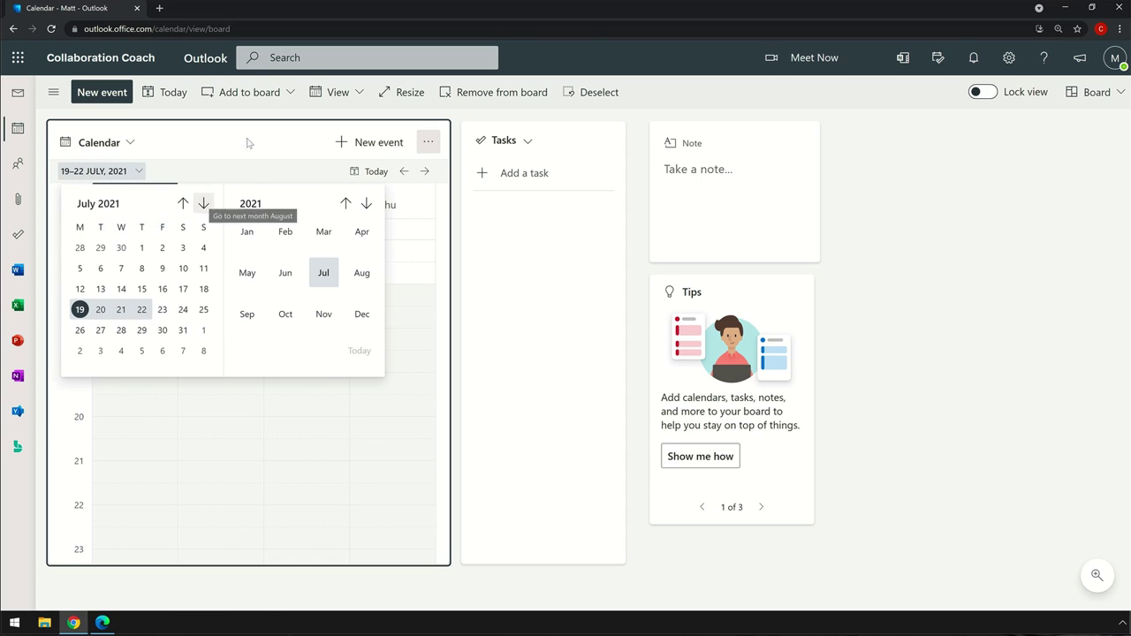
pyautogui.click(247, 143)
pyautogui.scroll(4, 357, 329)
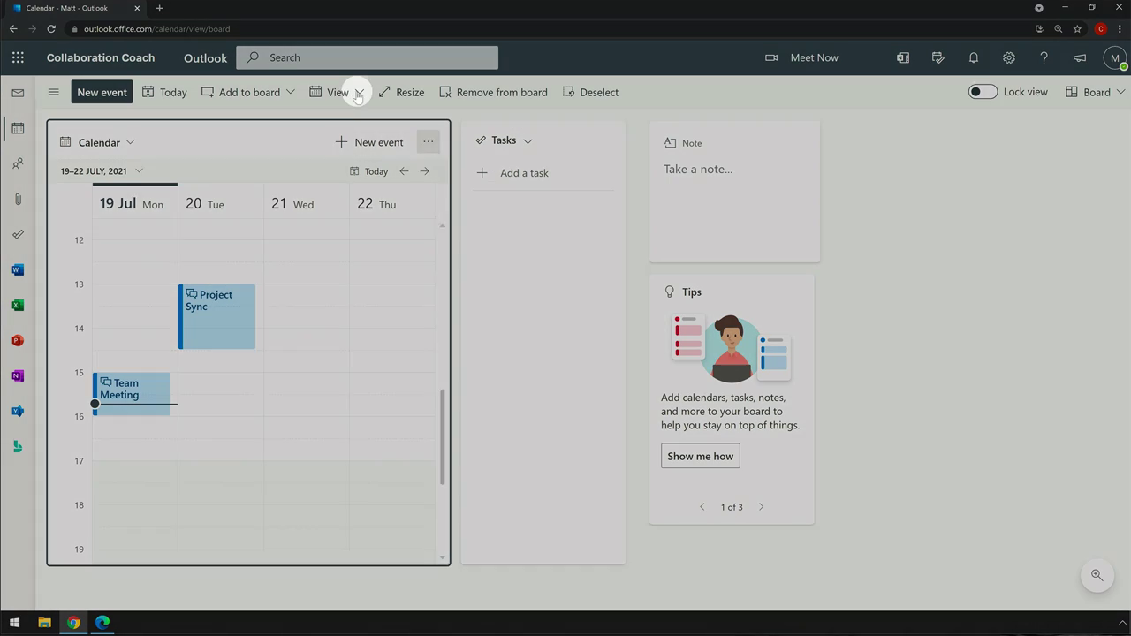
pyautogui.click(354, 92)
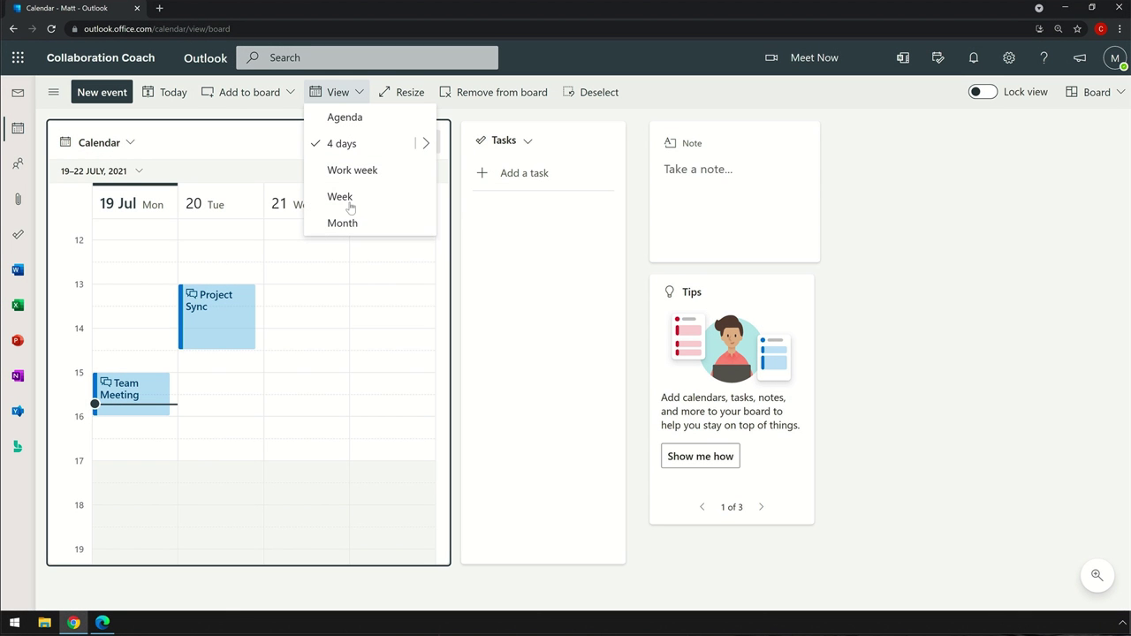
pyautogui.click(272, 148)
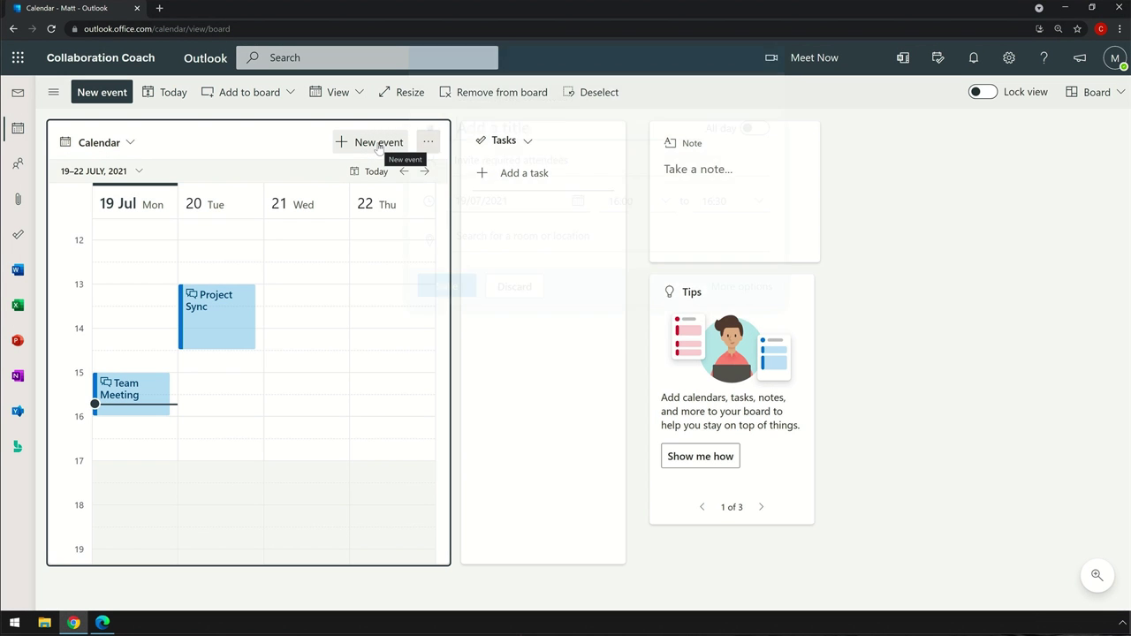
# Create and save a New Meeting event at 16:00 on 19 July from the Calendar card
pyautogui.click(378, 144)
pyautogui.write('New Meeting')
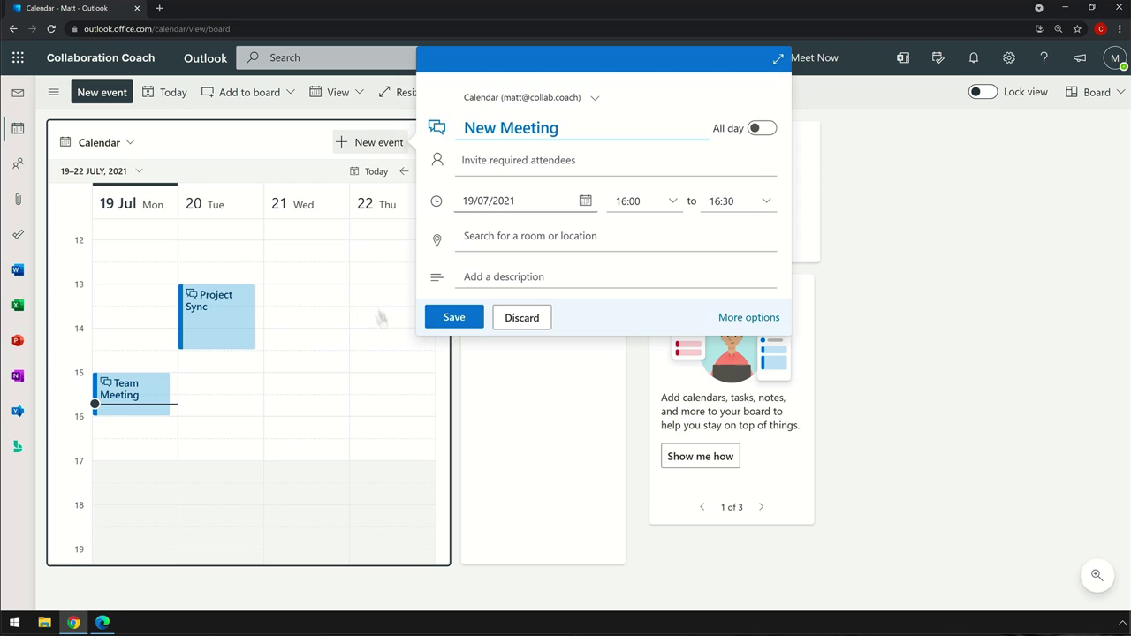
pyautogui.press('Return')
# Open the Project Sync event in edit mode, then close it without changes
pyautogui.click(227, 316)
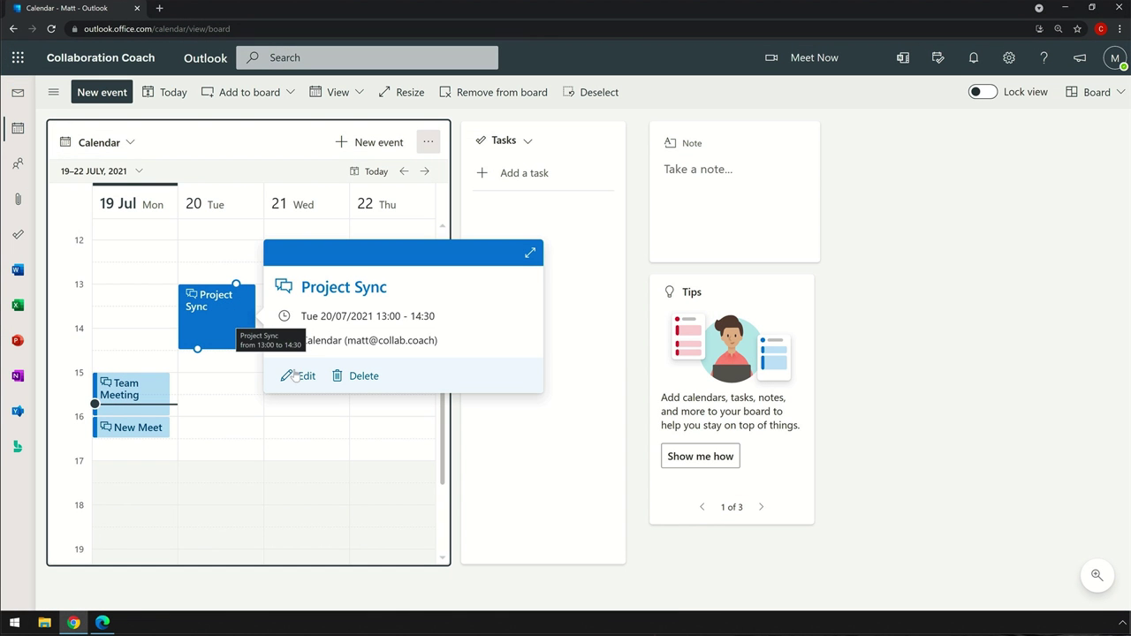
pyautogui.click(301, 376)
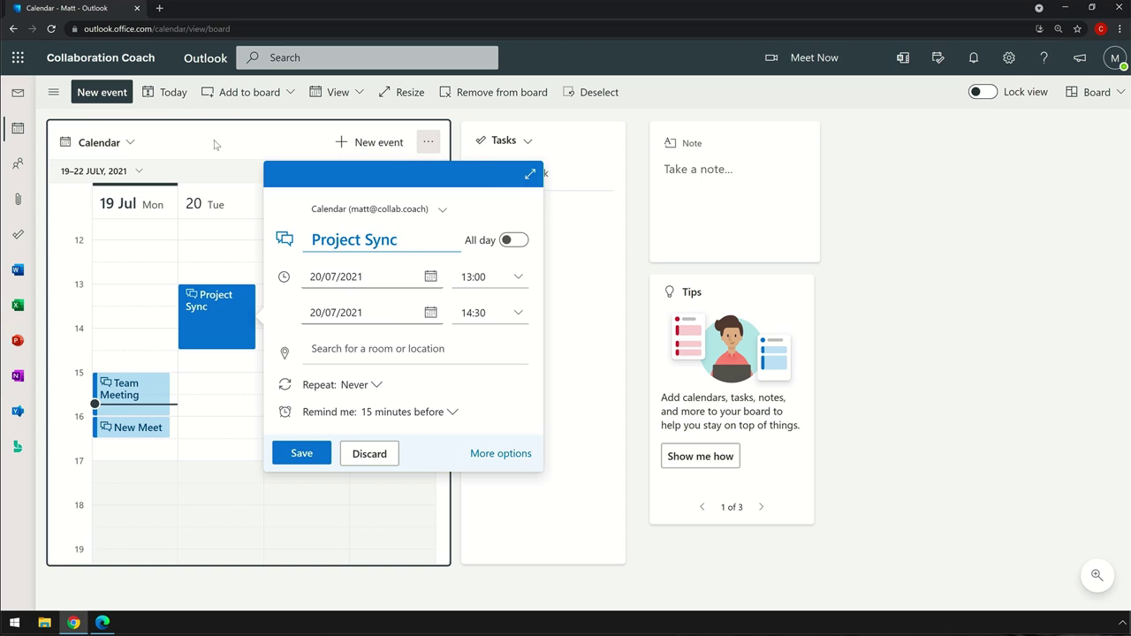
pyautogui.click(245, 140)
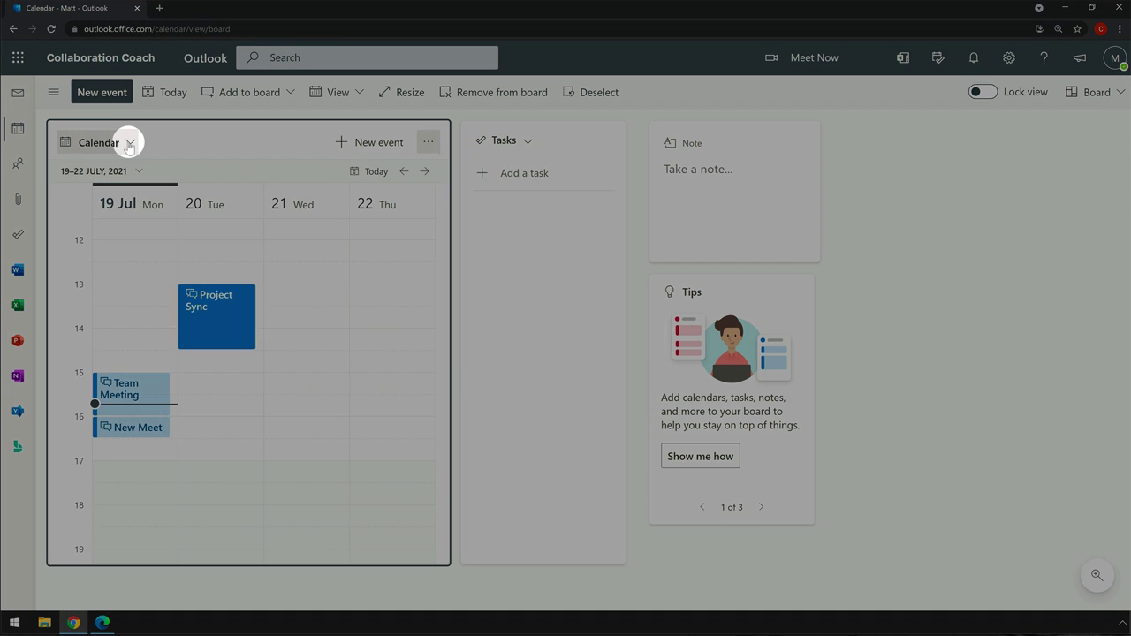
# Add a colleague's shared calendar to the Calendar card to show their Busy blocks
pyautogui.click(130, 143)
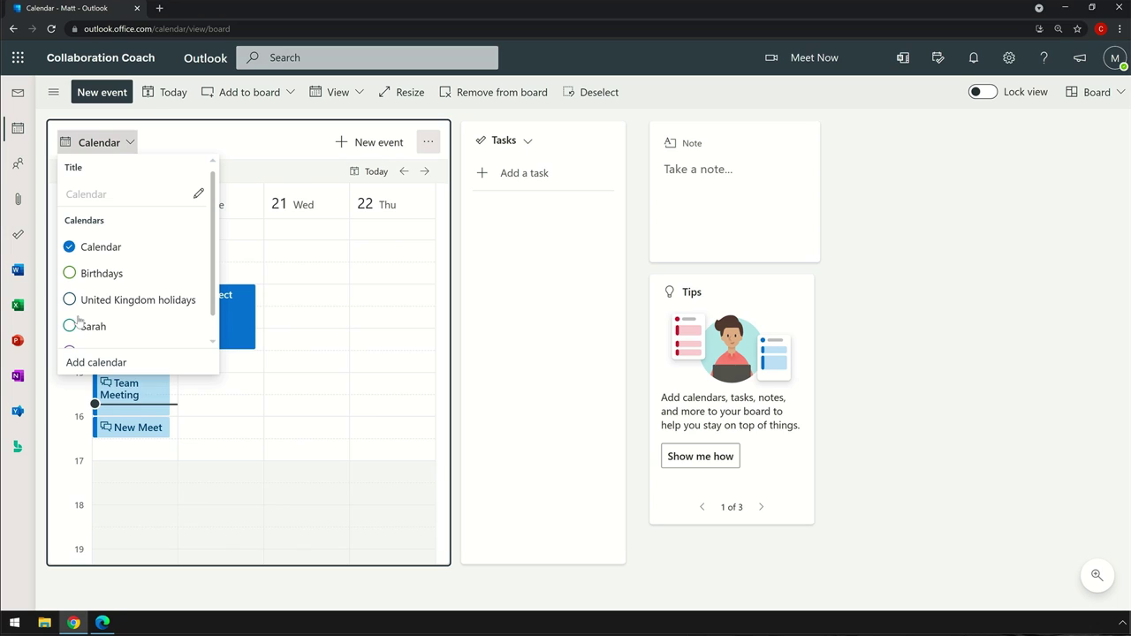
pyautogui.click(70, 326)
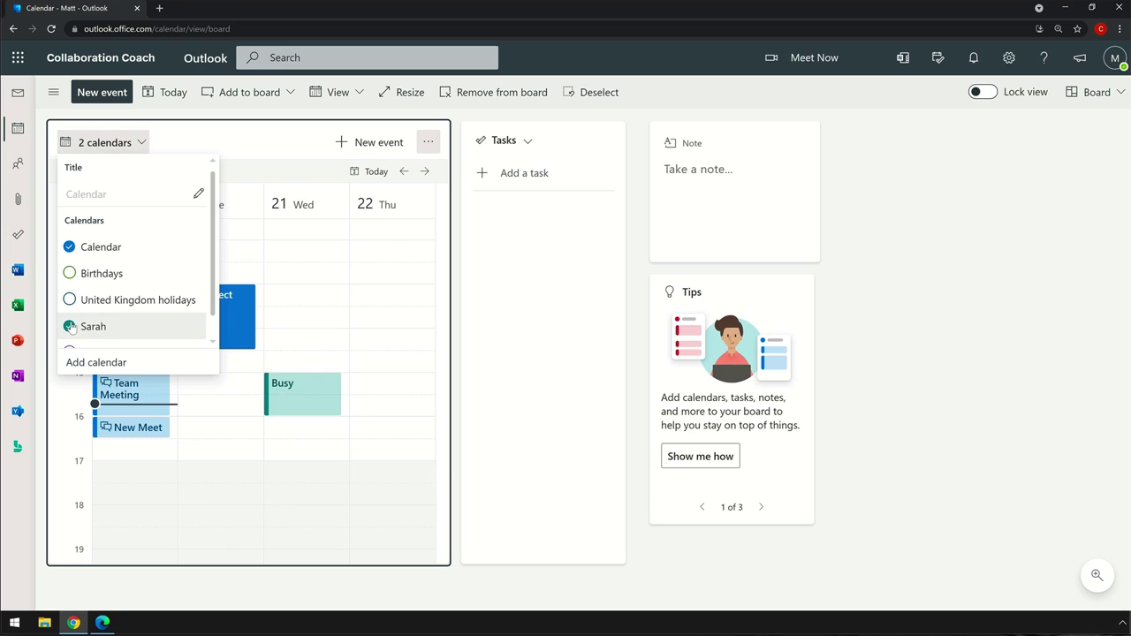
pyautogui.click(280, 140)
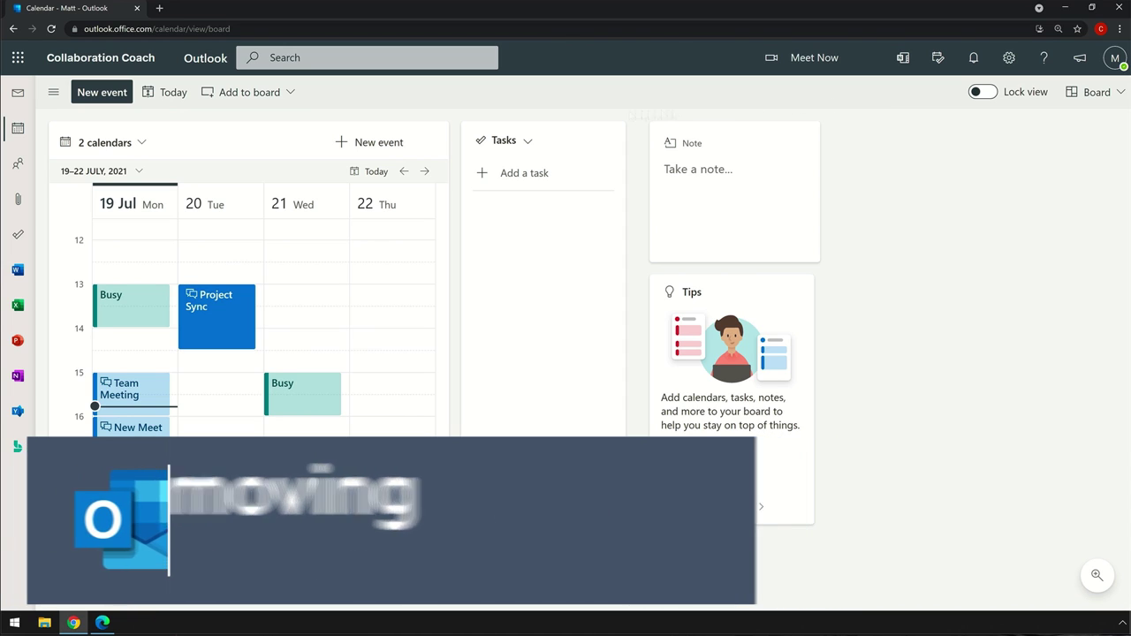
# Resize the Calendar card slightly narrower and shift it a little to the right
pyautogui.click(252, 134)
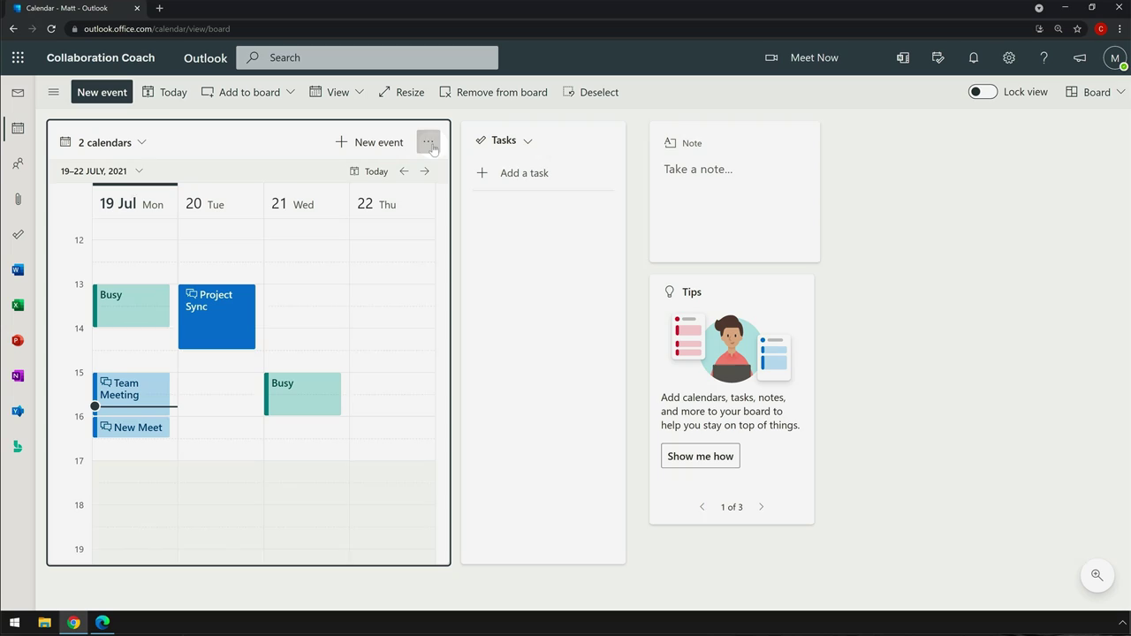
pyautogui.click(429, 144)
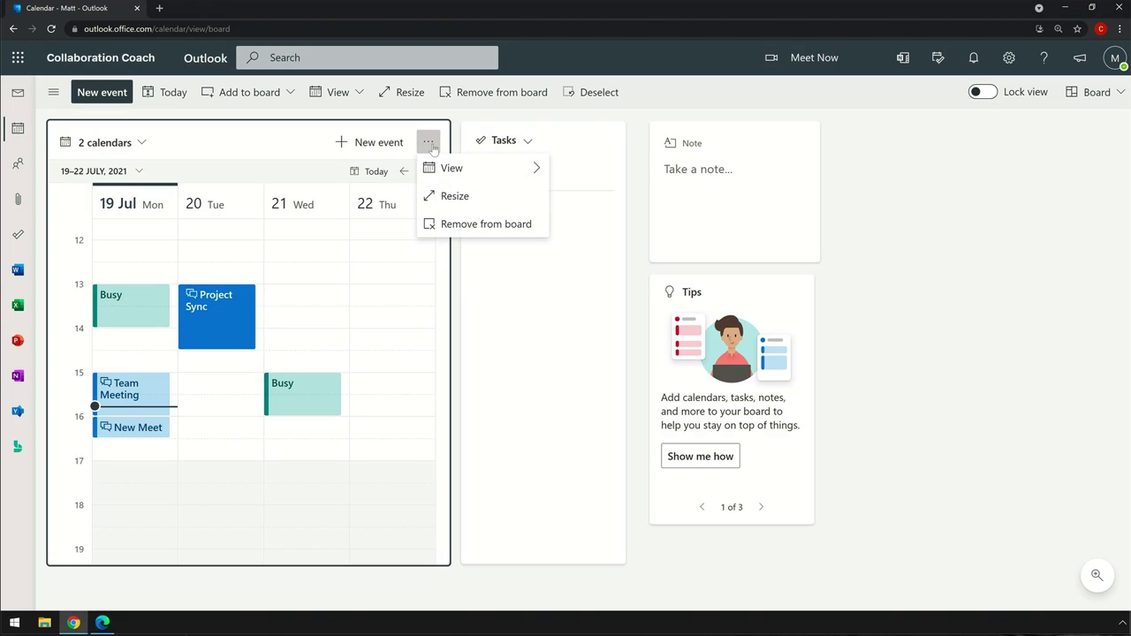
pyautogui.click(523, 196)
pyautogui.moveTo(450, 121)
pyautogui.mouseDown()
pyautogui.moveTo(438, 121)
pyautogui.moveTo(391, 202)
pyautogui.moveTo(463, 108)
pyautogui.moveTo(446, 135)
pyautogui.mouseUp()
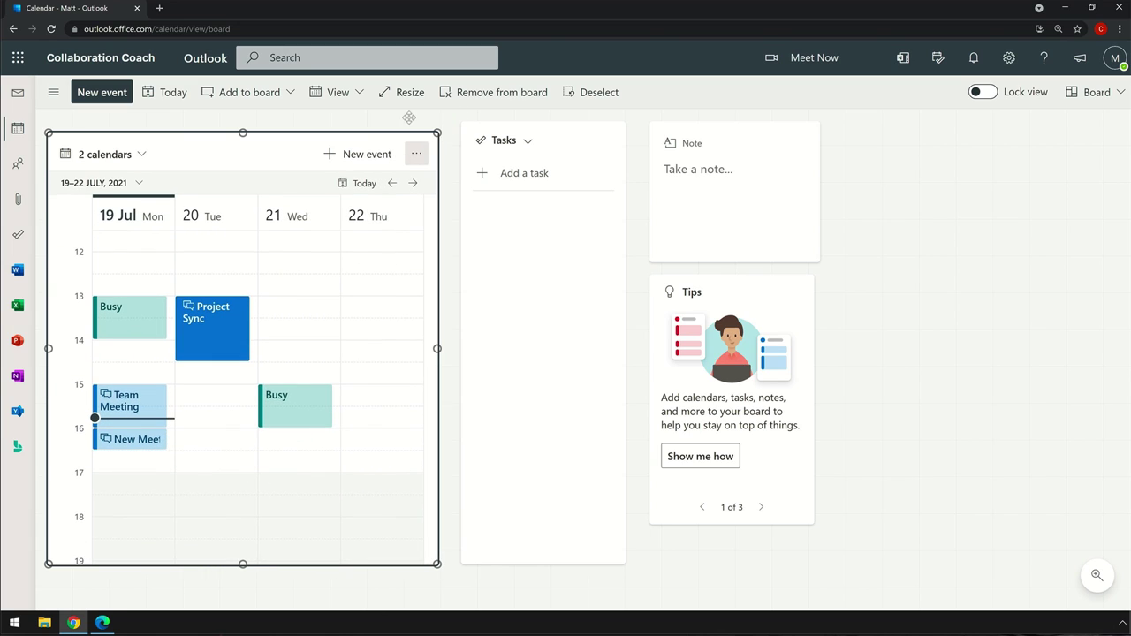
pyautogui.click(409, 117)
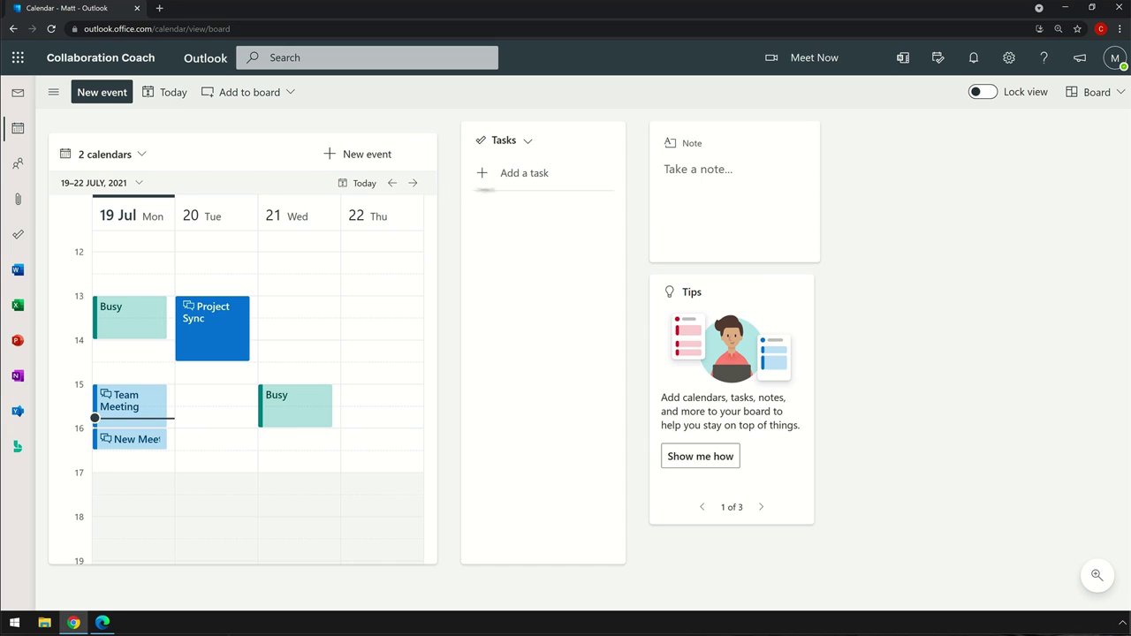
pyautogui.moveTo(435, 188)
pyautogui.mouseDown()
pyautogui.moveTo(469, 189)
pyautogui.moveTo(422, 197)
pyautogui.moveTo(432, 199)
pyautogui.mouseUp()
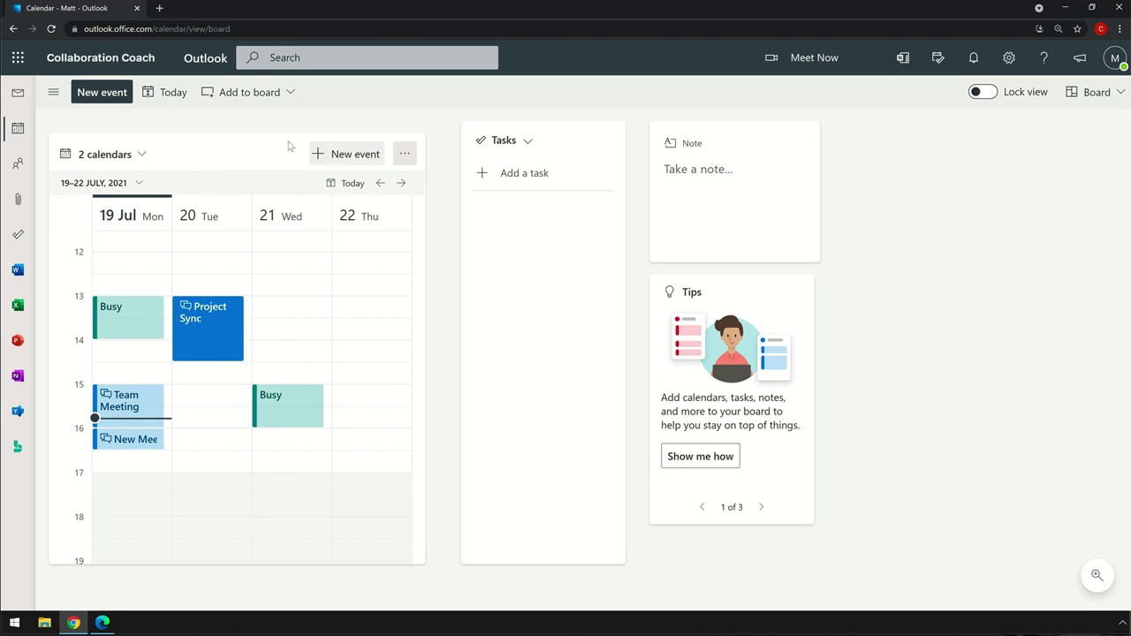
pyautogui.moveTo(275, 144)
pyautogui.mouseDown()
pyautogui.moveTo(296, 192)
pyautogui.moveTo(469, 179)
pyautogui.moveTo(318, 116)
pyautogui.moveTo(292, 209)
pyautogui.moveTo(494, 176)
pyautogui.moveTo(337, 152)
pyautogui.moveTo(289, 157)
pyautogui.mouseUp()
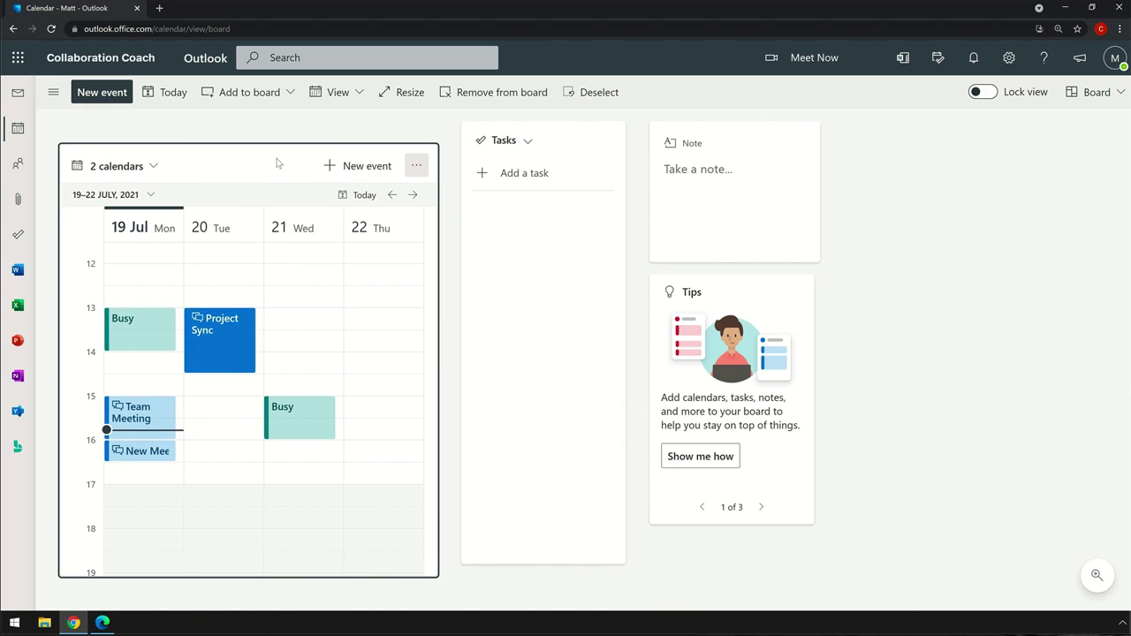
pyautogui.moveTo(329, 153); pyautogui.dragTo(247, 142)
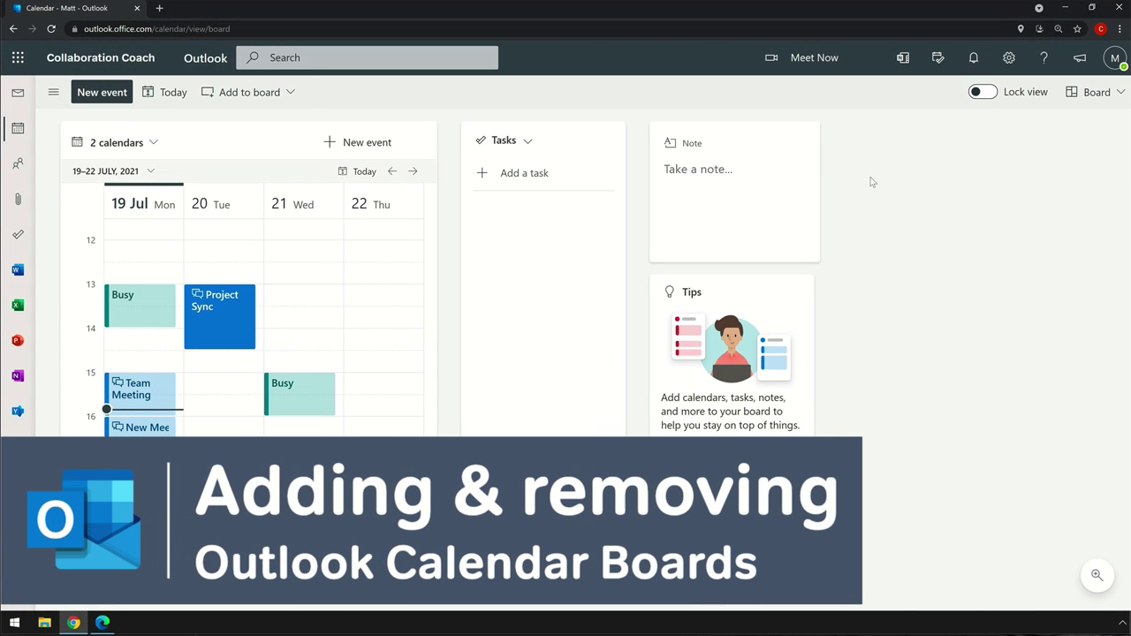
# Add a note card on the right of the board and change its colour to yellow
pyautogui.click(281, 93)
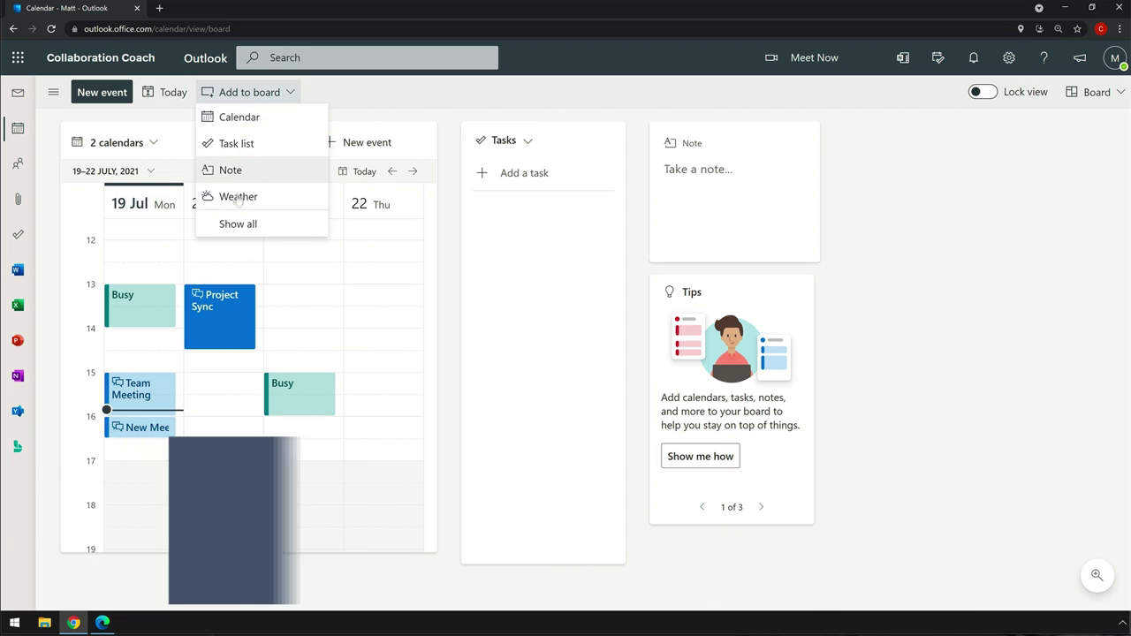
pyautogui.click(284, 228)
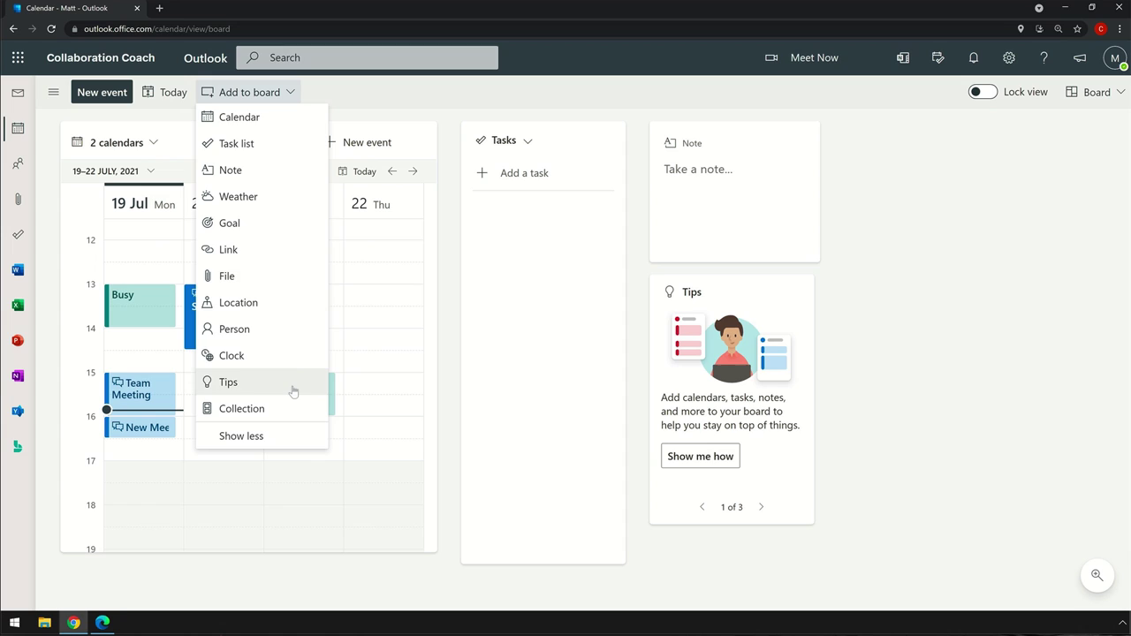
pyautogui.click(280, 171)
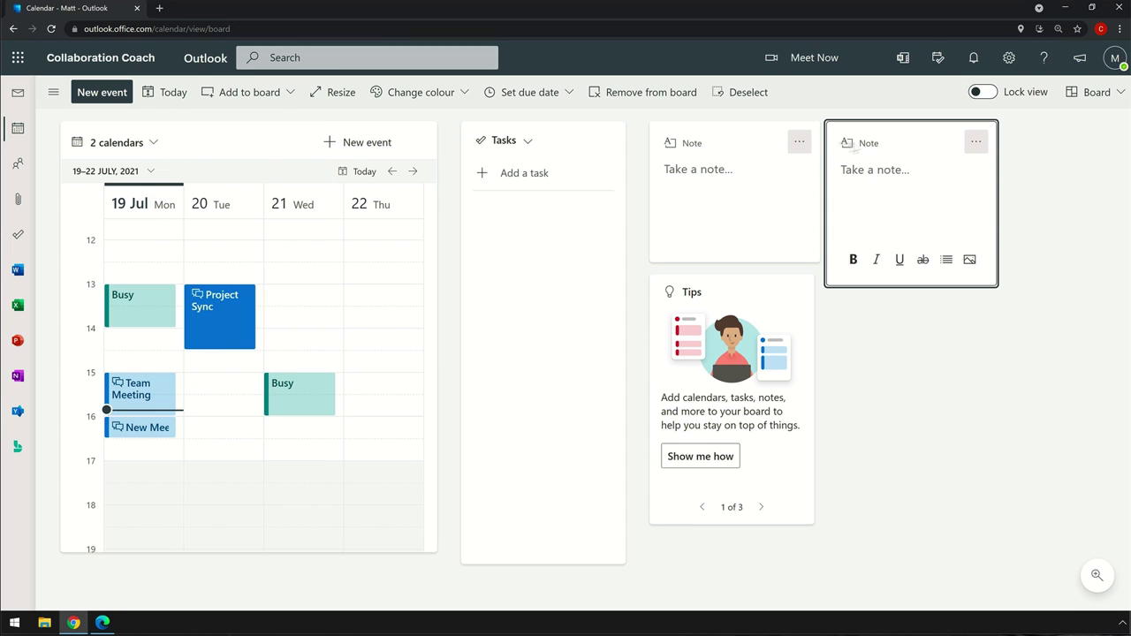
pyautogui.moveTo(959, 217); pyautogui.dragTo(921, 131)
pyautogui.click(1098, 168)
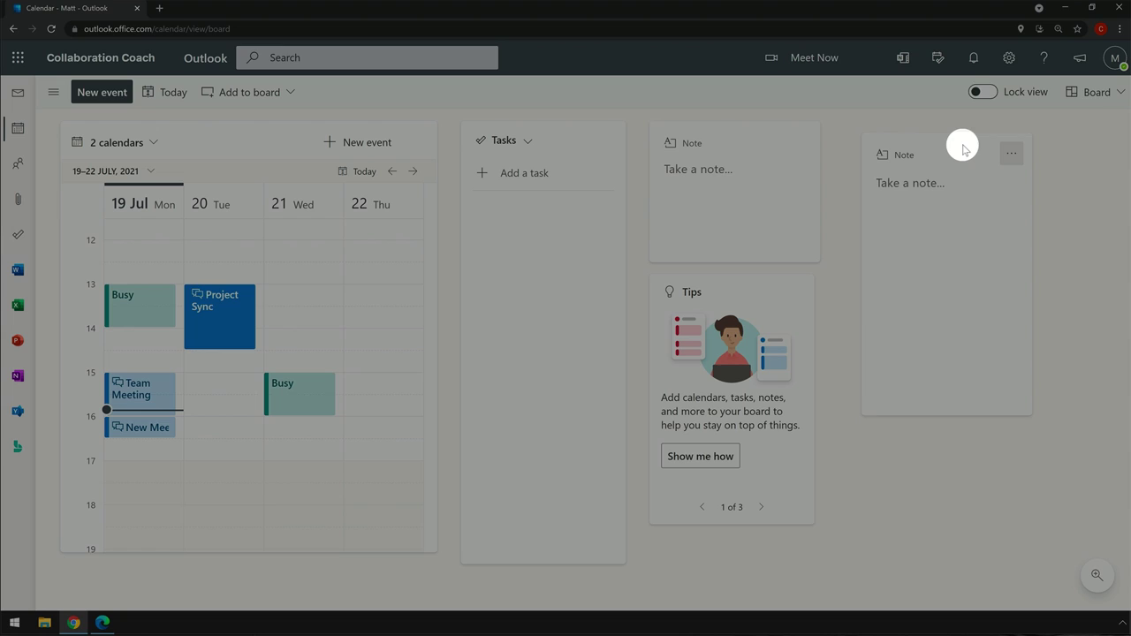
pyautogui.click(963, 149)
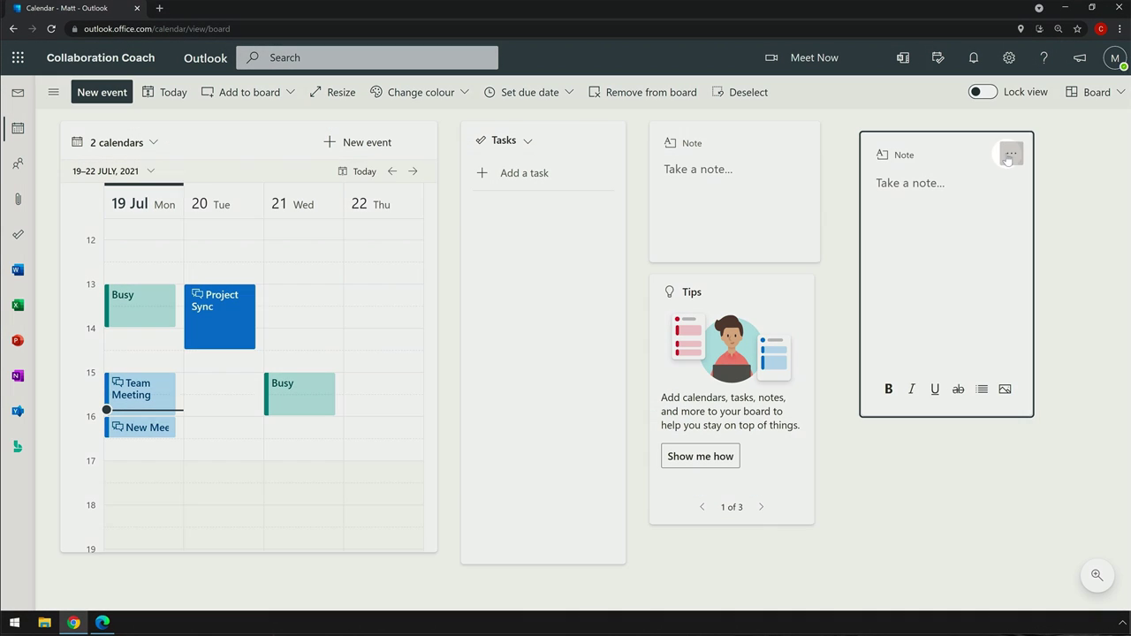
pyautogui.click(1012, 153)
pyautogui.moveTo(1027, 208)
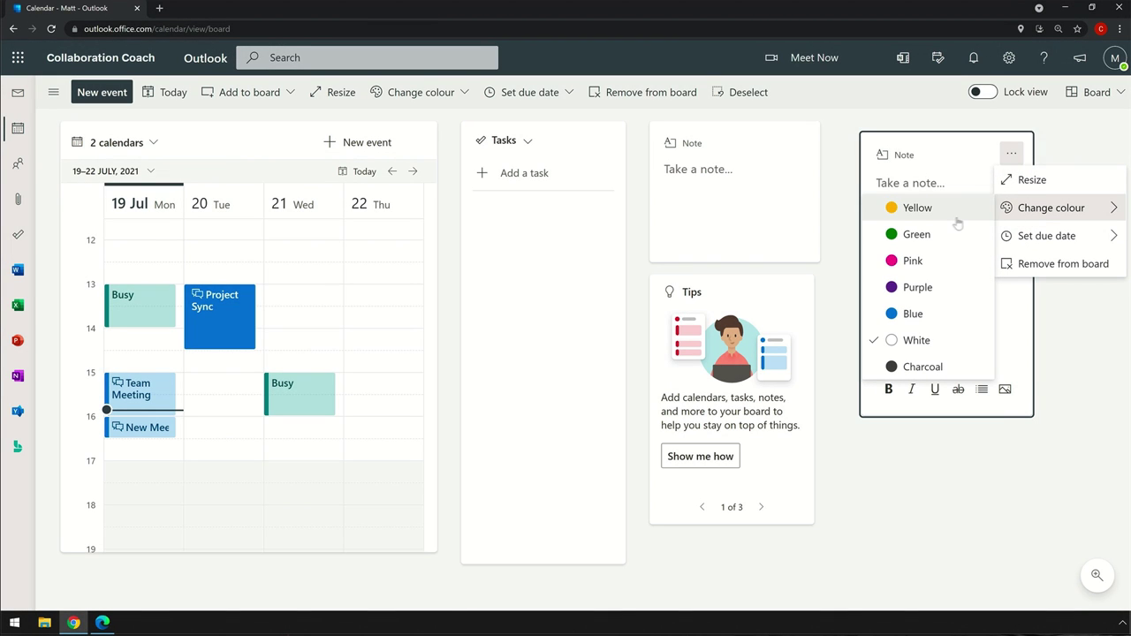
pyautogui.click(917, 207)
pyautogui.click(835, 143)
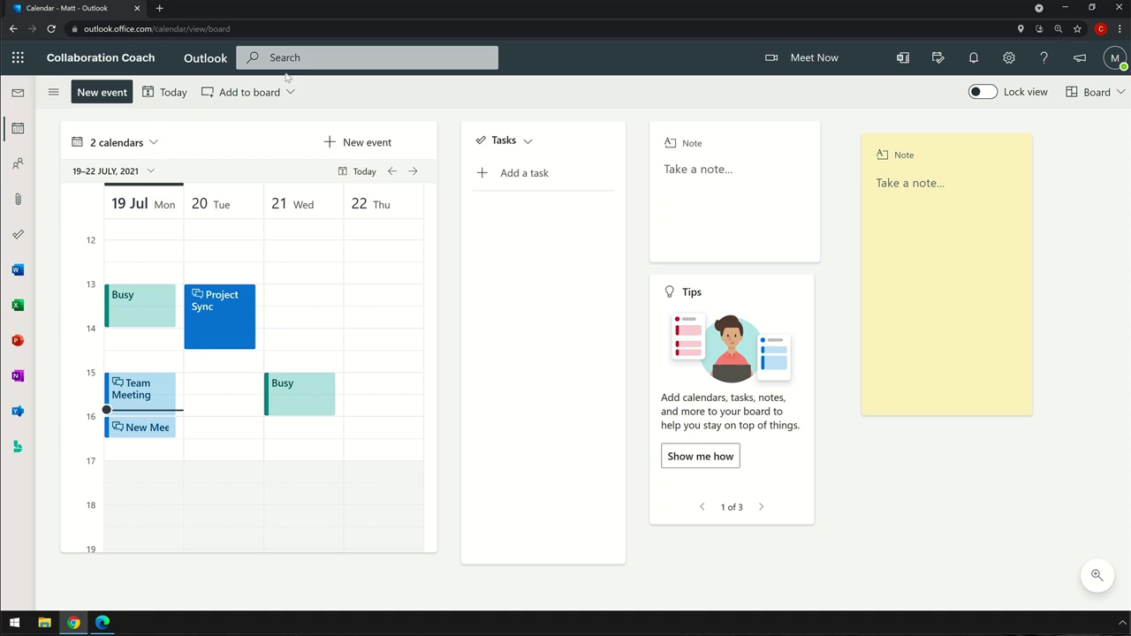
# Add a weather card for London
pyautogui.click(265, 92)
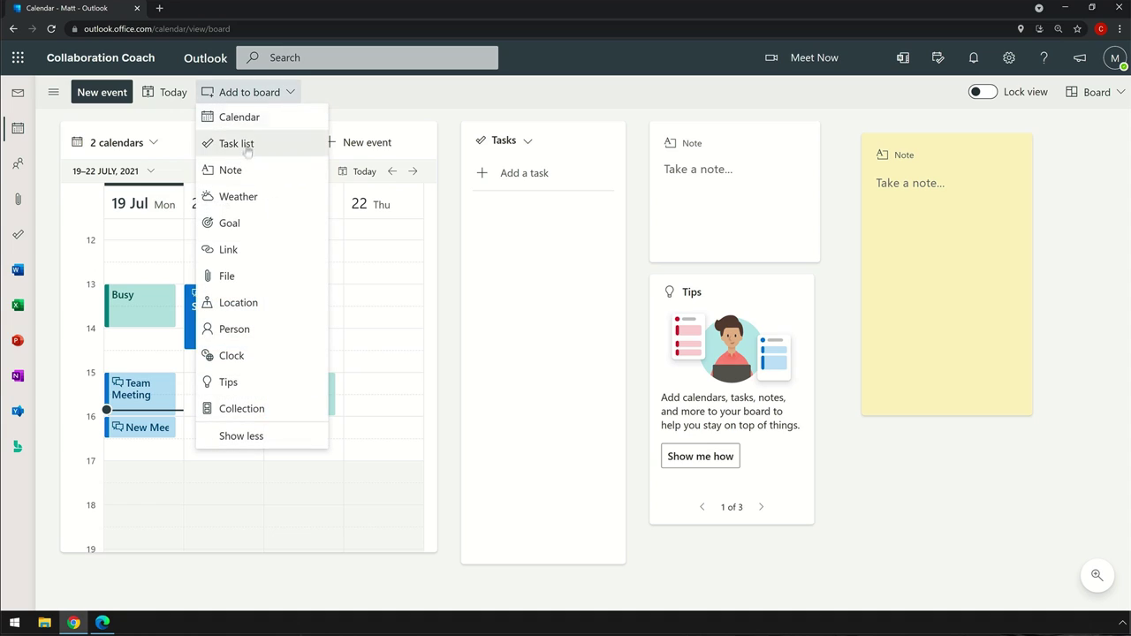
pyautogui.click(251, 202)
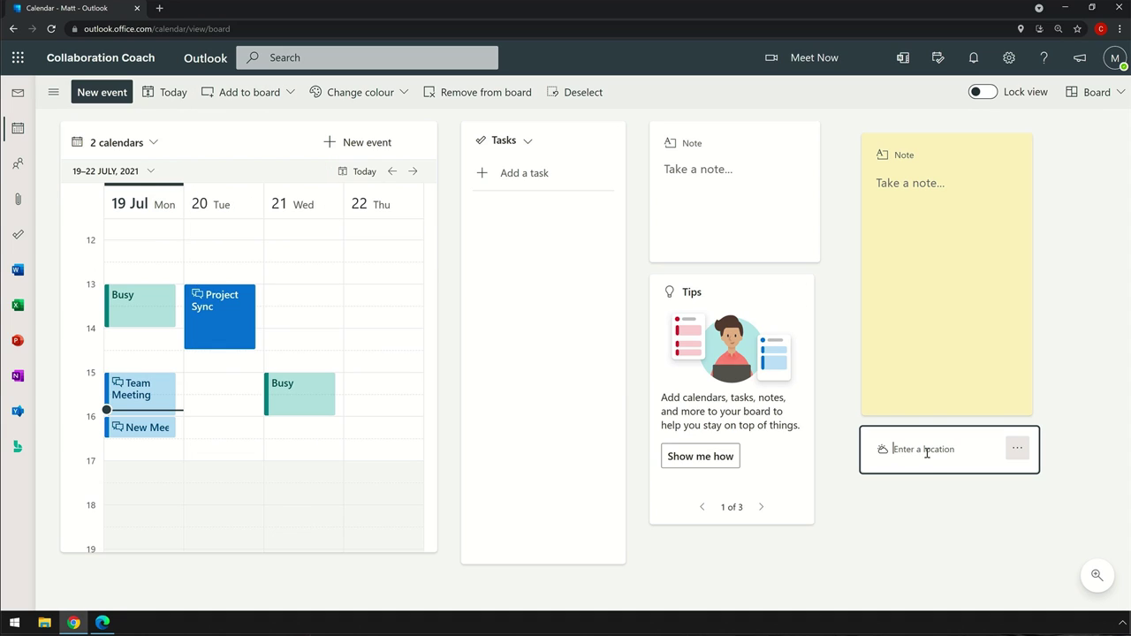
pyautogui.write('London')
pyautogui.click(914, 281)
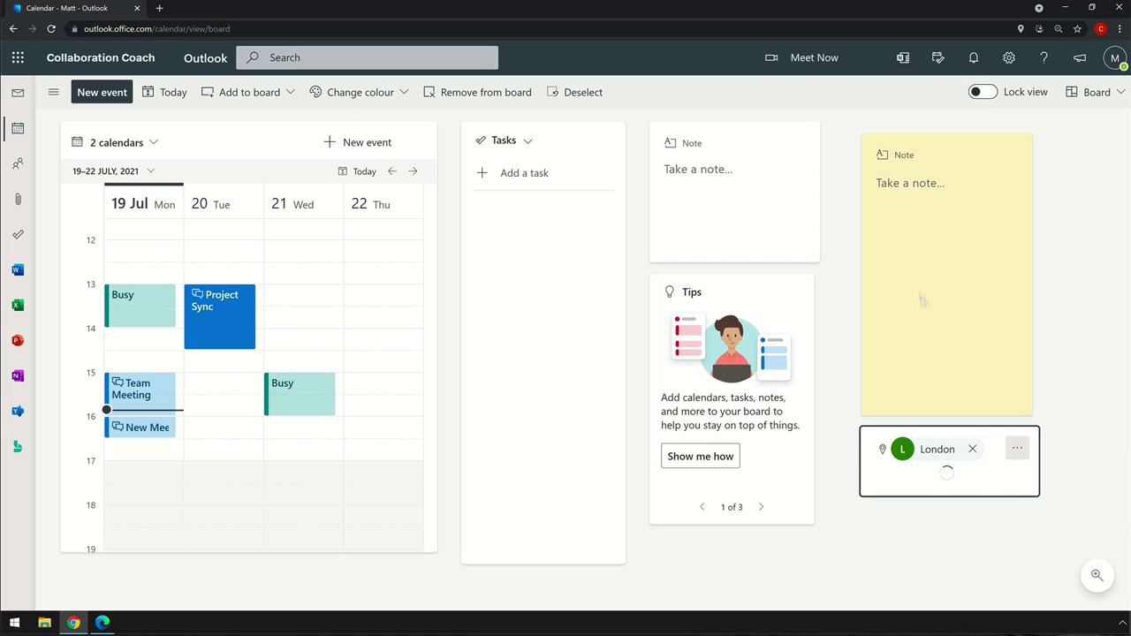
# Add a London world clock card and place it over the yellow note
pyautogui.click(239, 92)
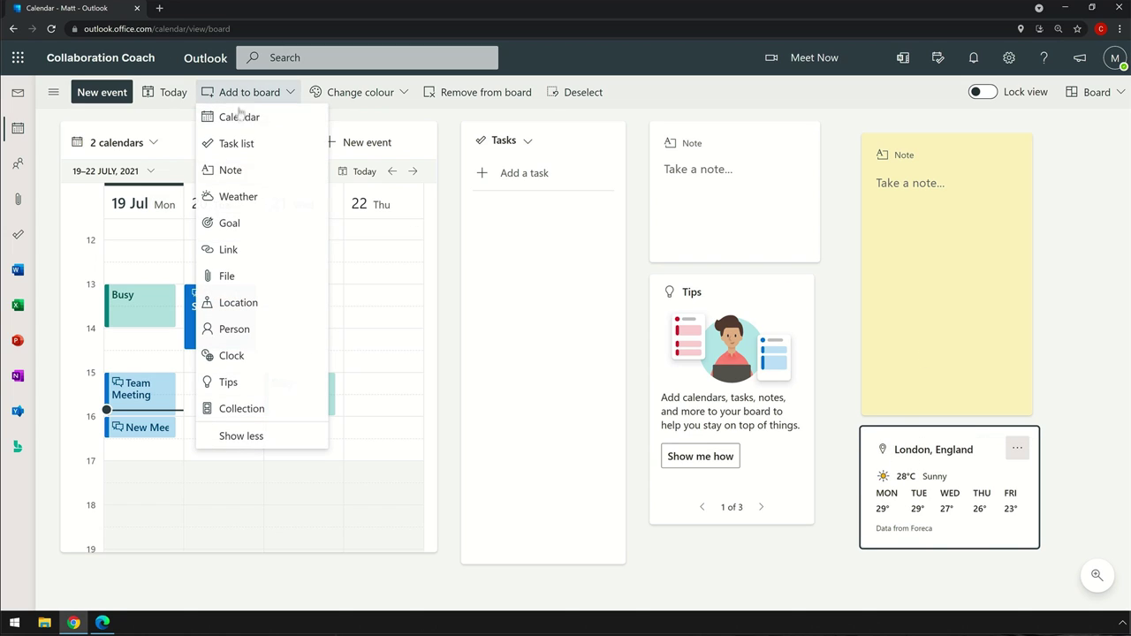
pyautogui.click(234, 354)
pyautogui.write('London')
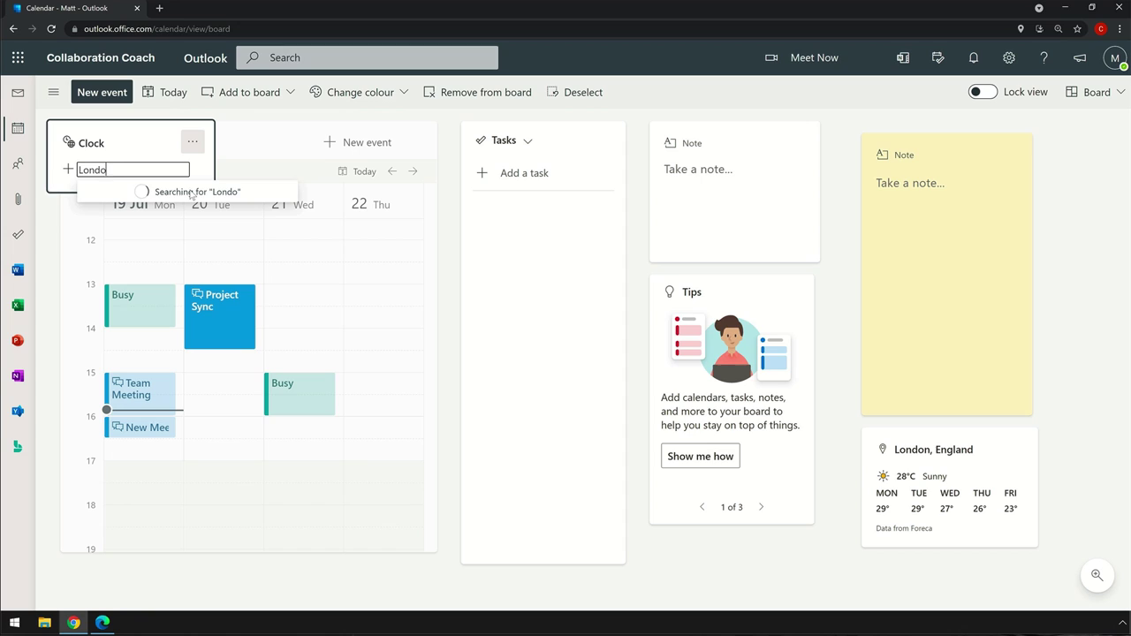
pyautogui.click(143, 196)
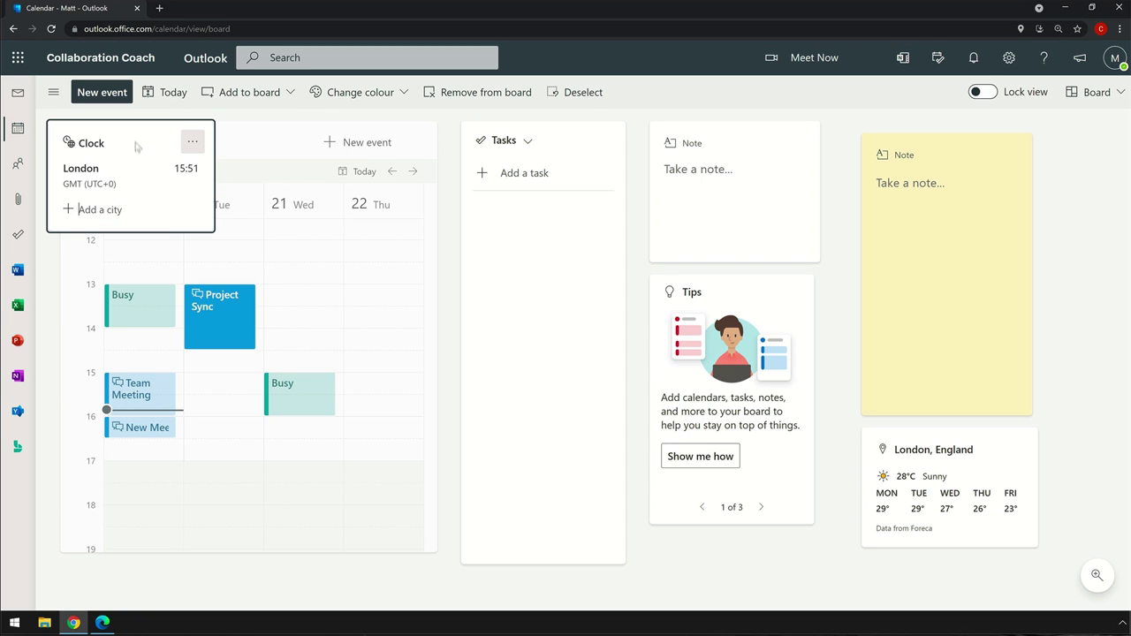
pyautogui.moveTo(134, 135); pyautogui.dragTo(960, 321)
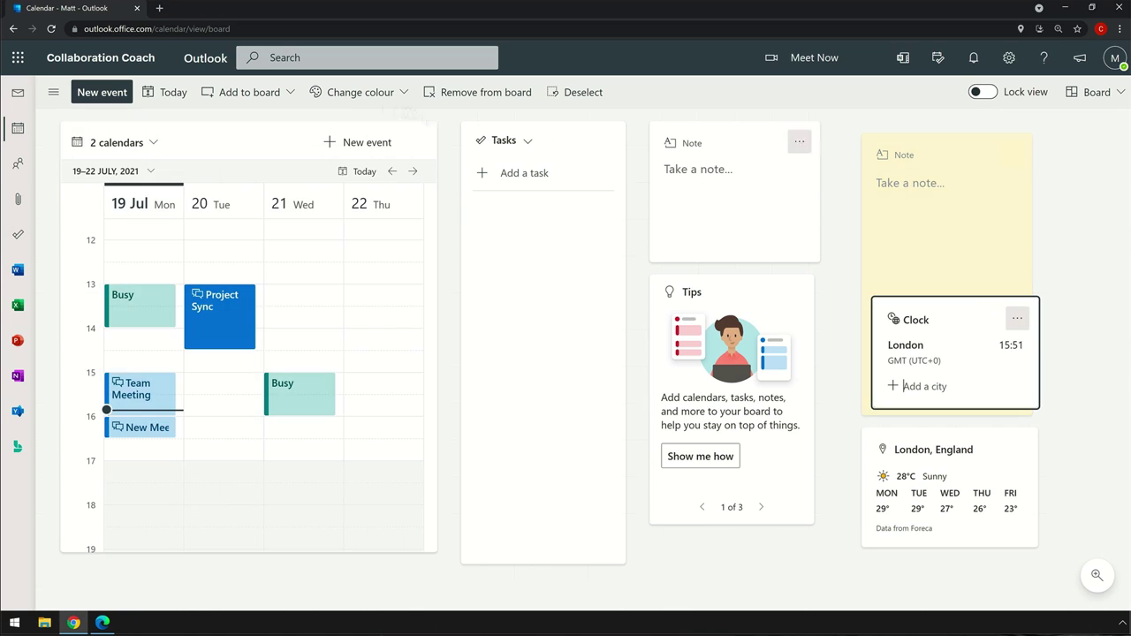
# Add a Be awesome goal due 20 July and drag it into the Tasks column
pyautogui.click(242, 92)
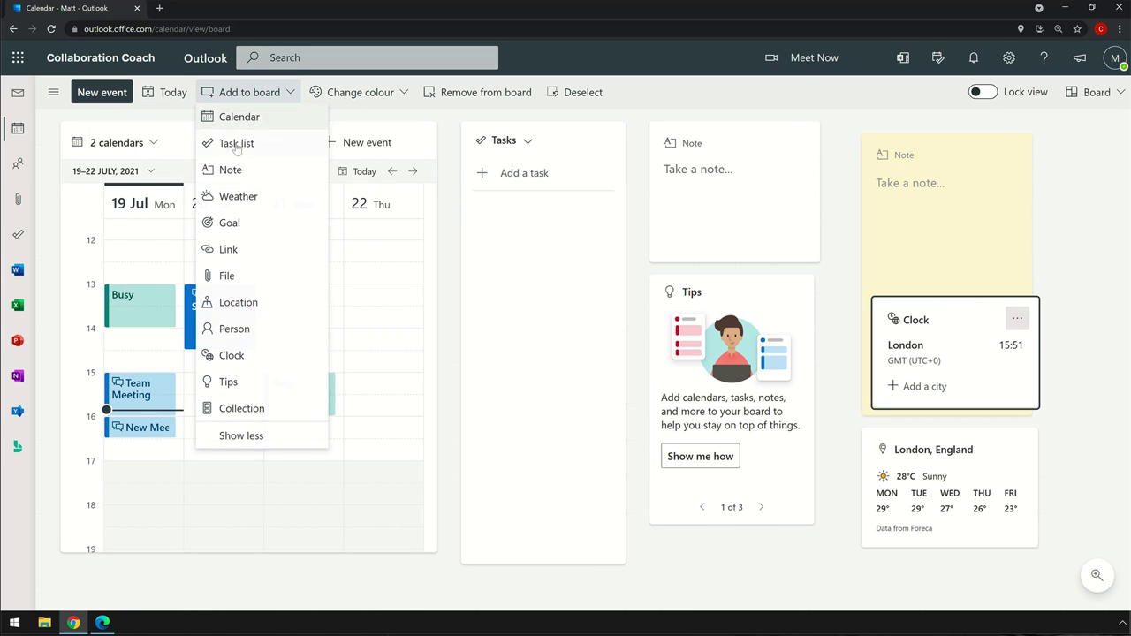
pyautogui.click(250, 222)
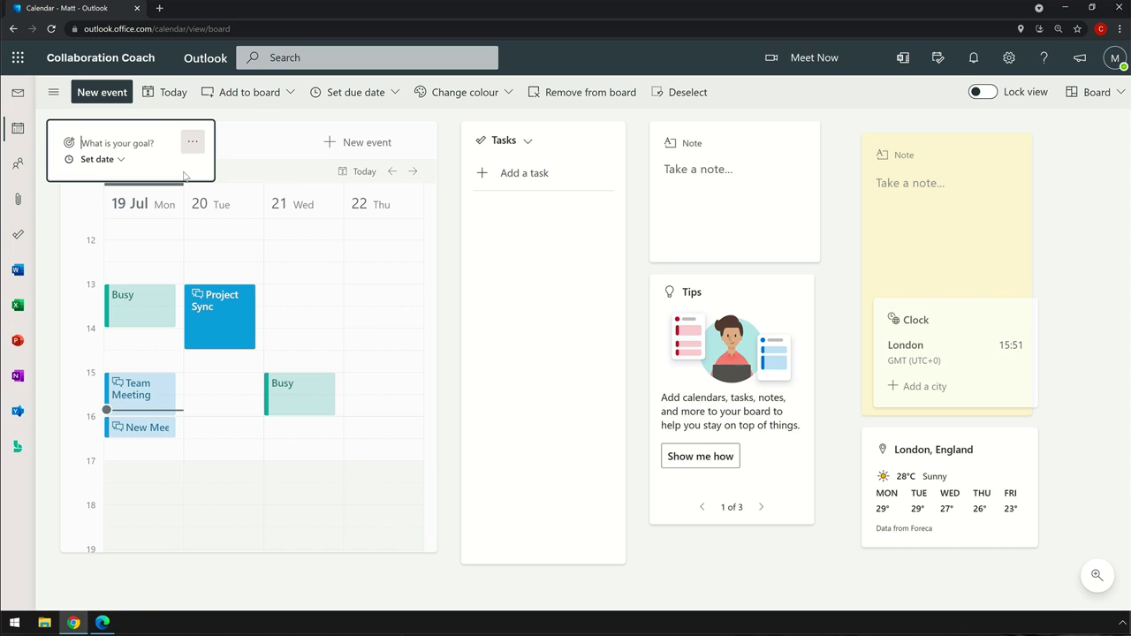
pyautogui.click(123, 162)
pyautogui.click(103, 291)
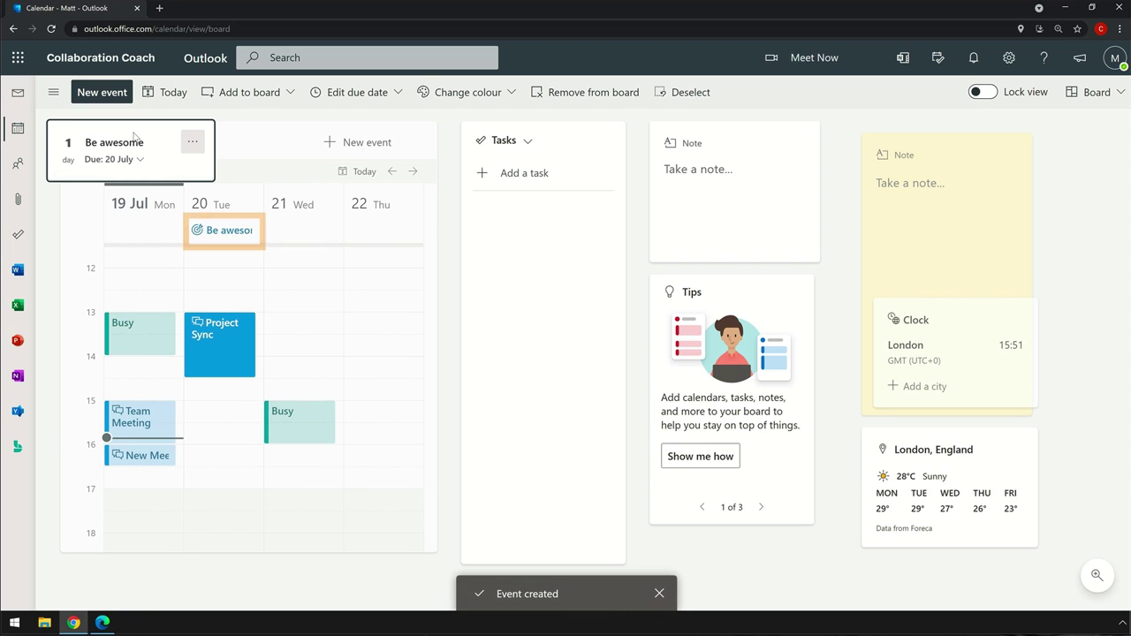
pyautogui.moveTo(134, 135); pyautogui.dragTo(549, 253)
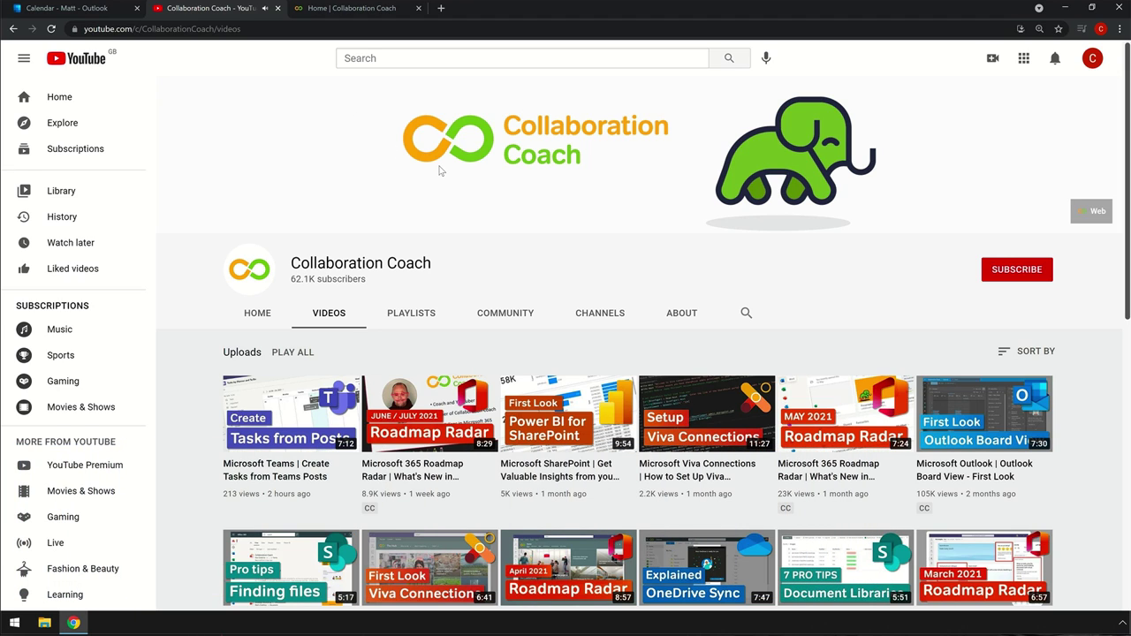
# Scroll down the Collaboration Coach Videos tab toward the Create Tasks from Teams Posts video
pyautogui.scroll(-4, 671, 216)
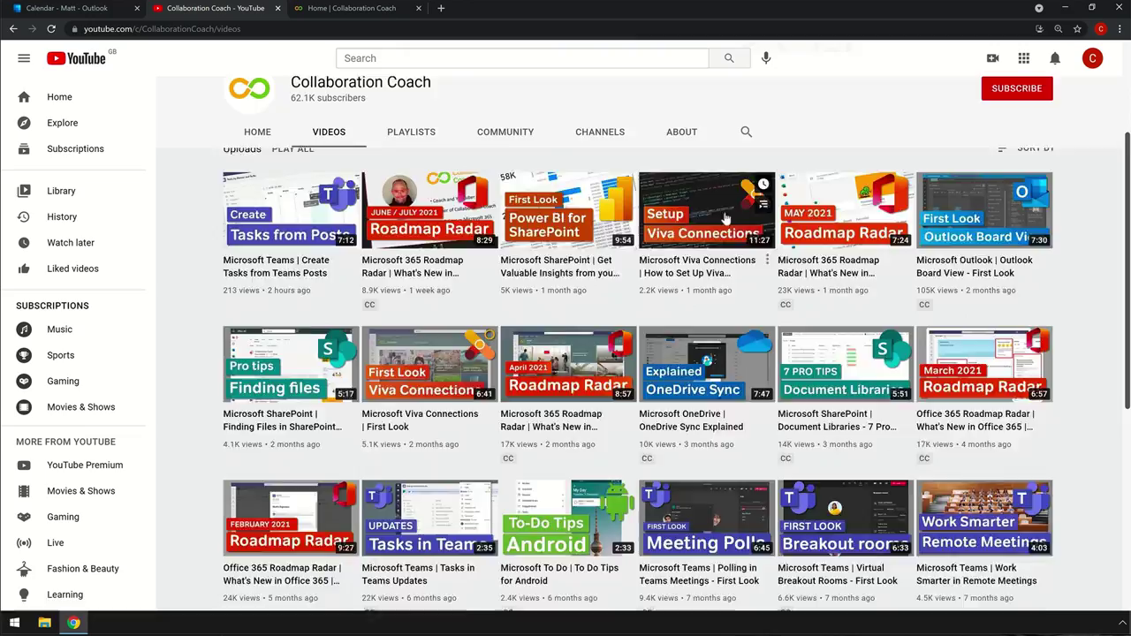
pyautogui.scroll(-2, 732, 216)
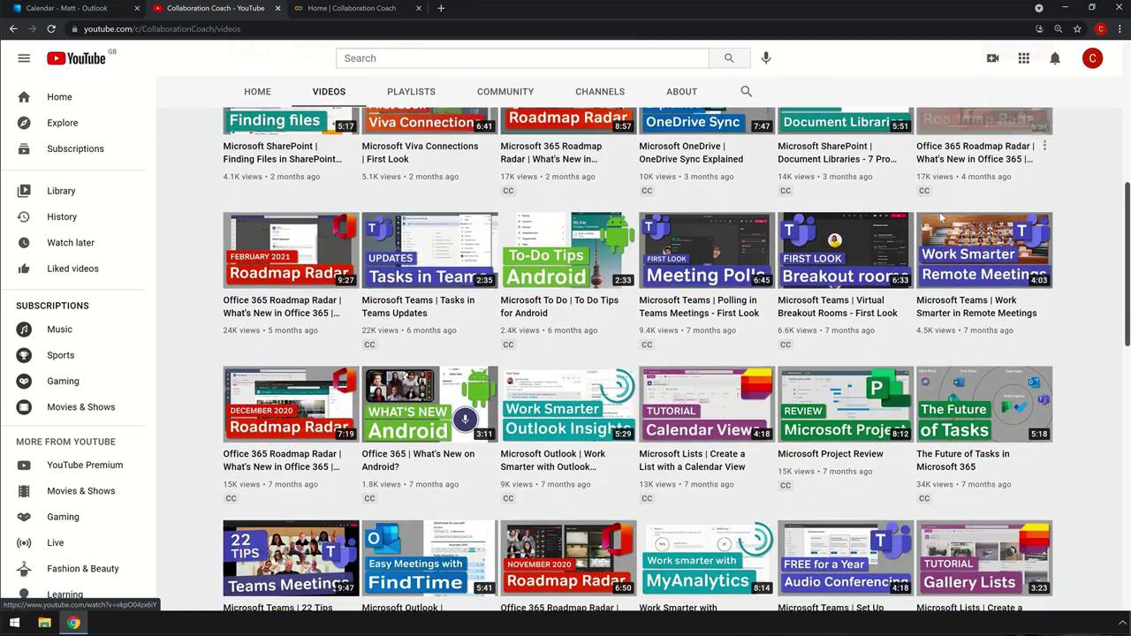
pyautogui.scroll(-3, 940, 216)
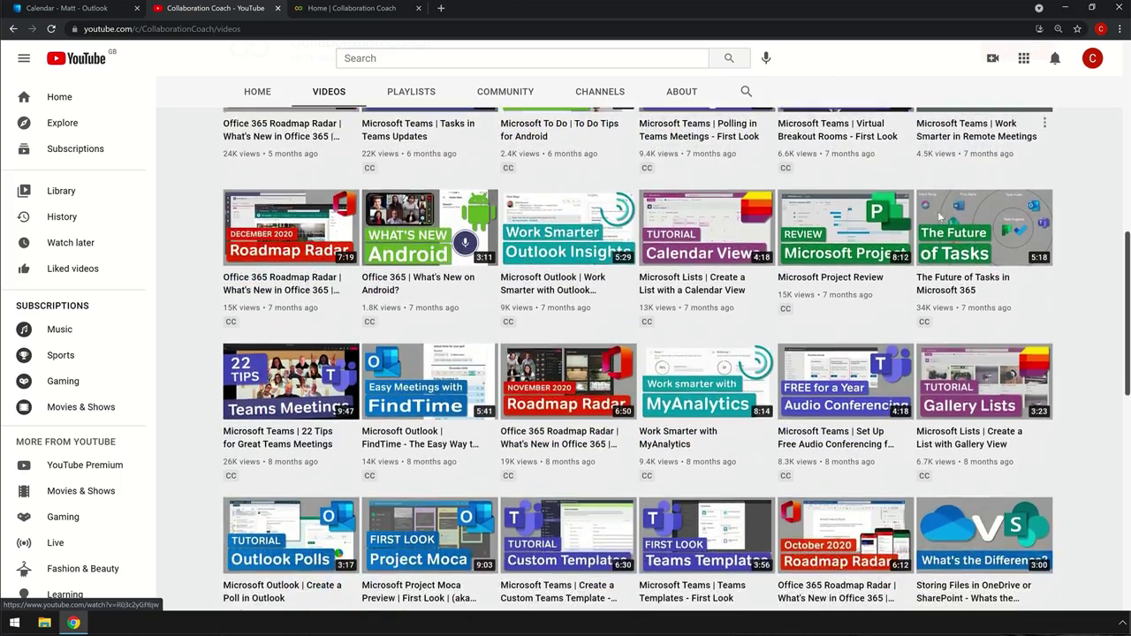
pyautogui.scroll(-3, 939, 217)
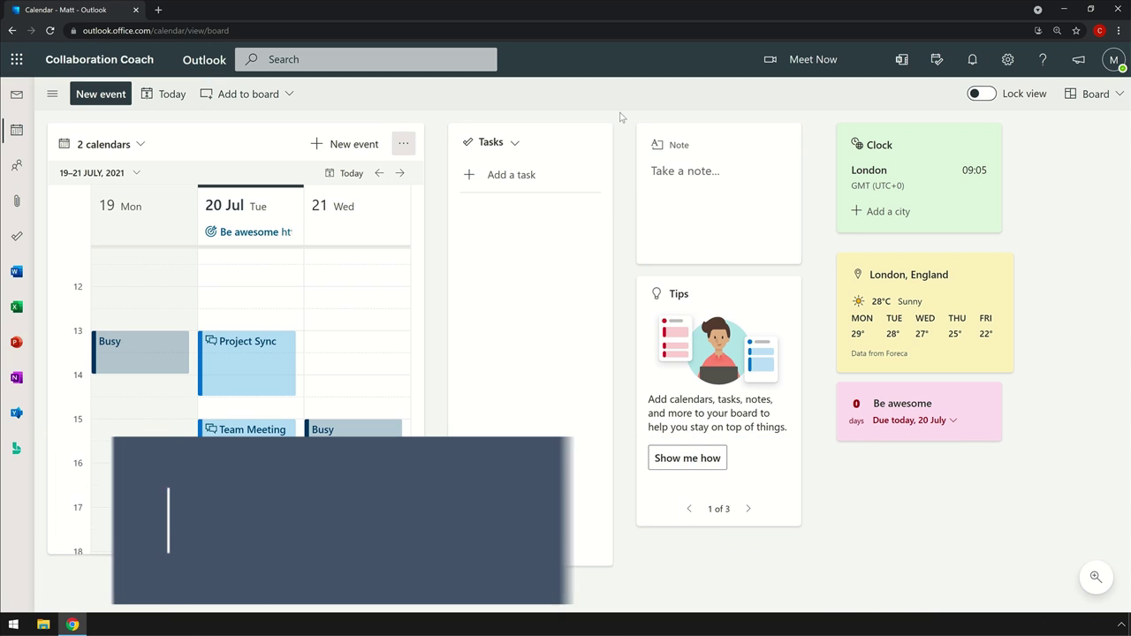
pyautogui.moveTo(588, 208)
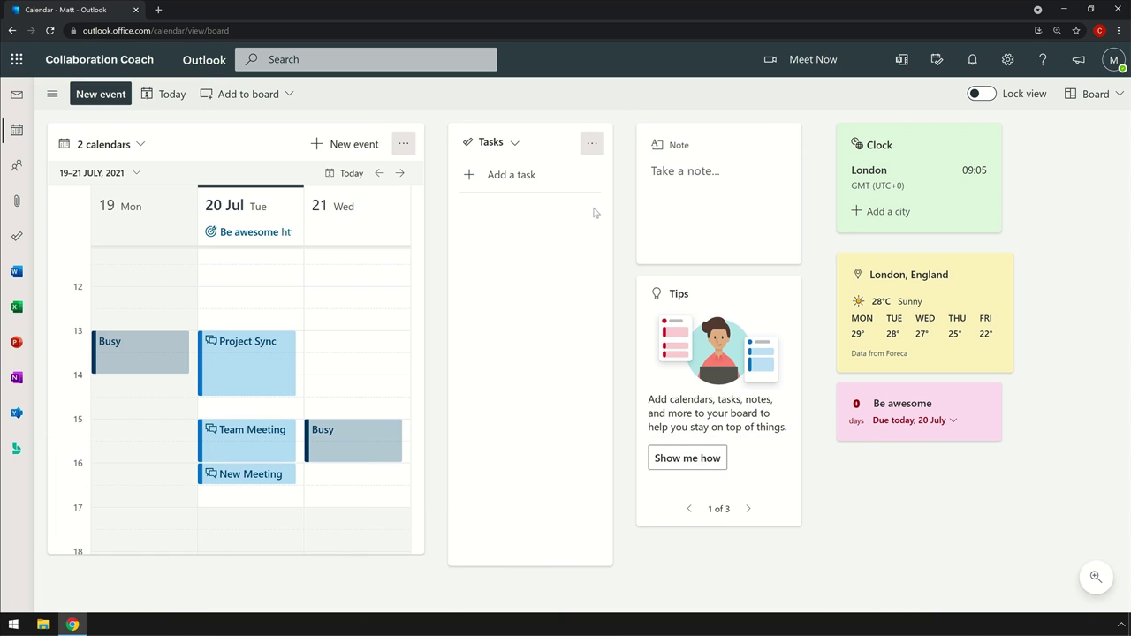
pyautogui.click(1096, 577)
pyautogui.click(1094, 577)
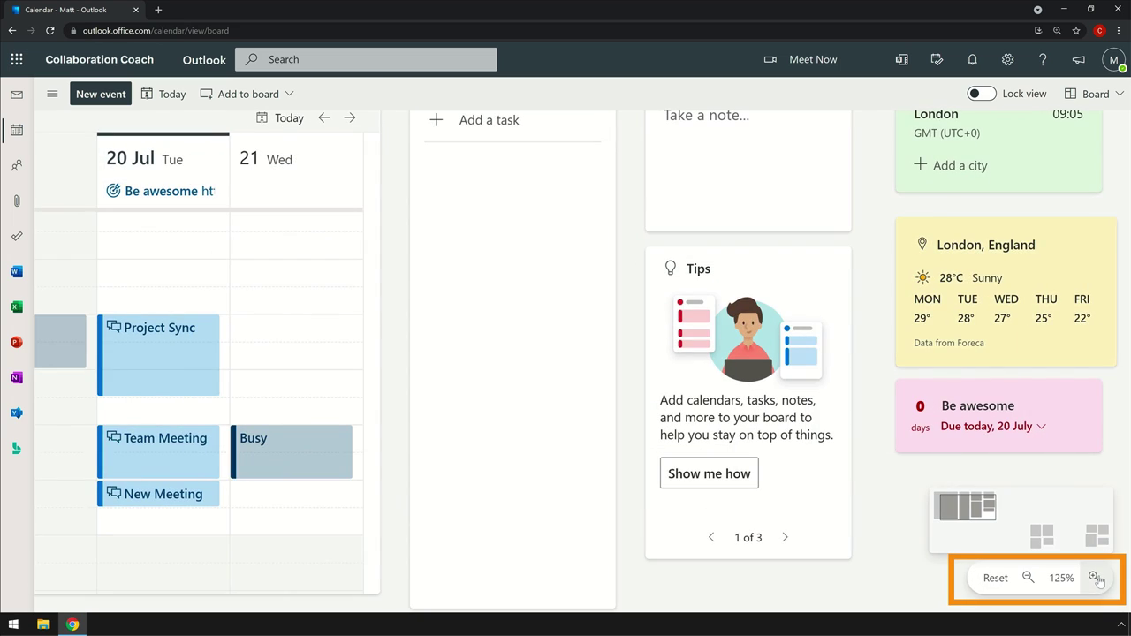
pyautogui.click(1094, 577)
pyautogui.click(1027, 577)
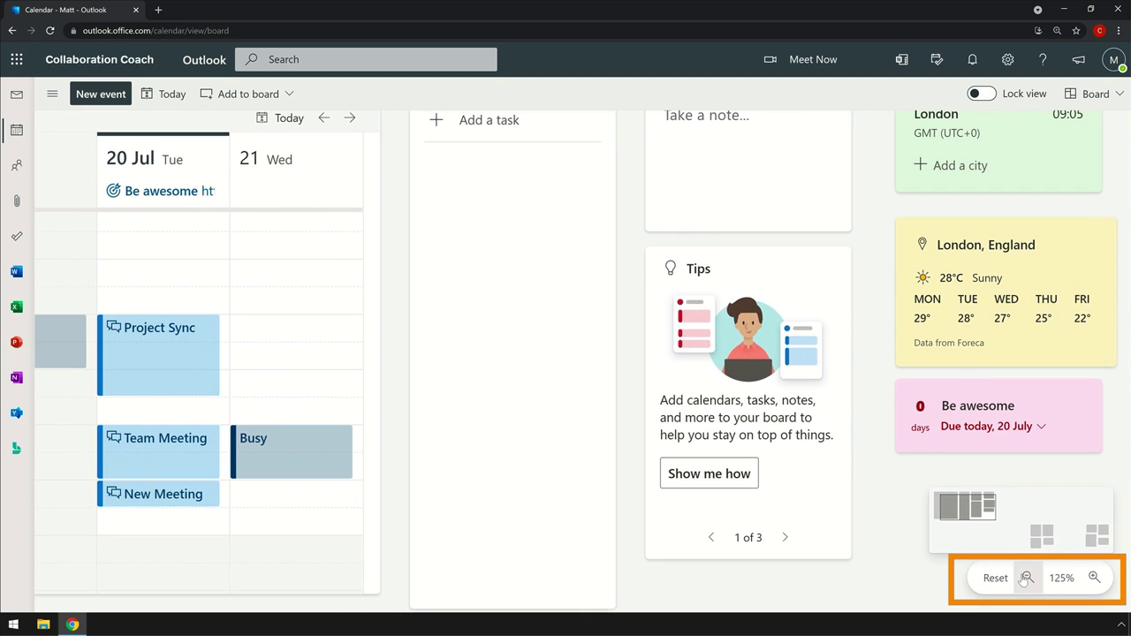
pyautogui.click(1028, 577)
pyautogui.click(1027, 577)
pyautogui.click(1026, 577)
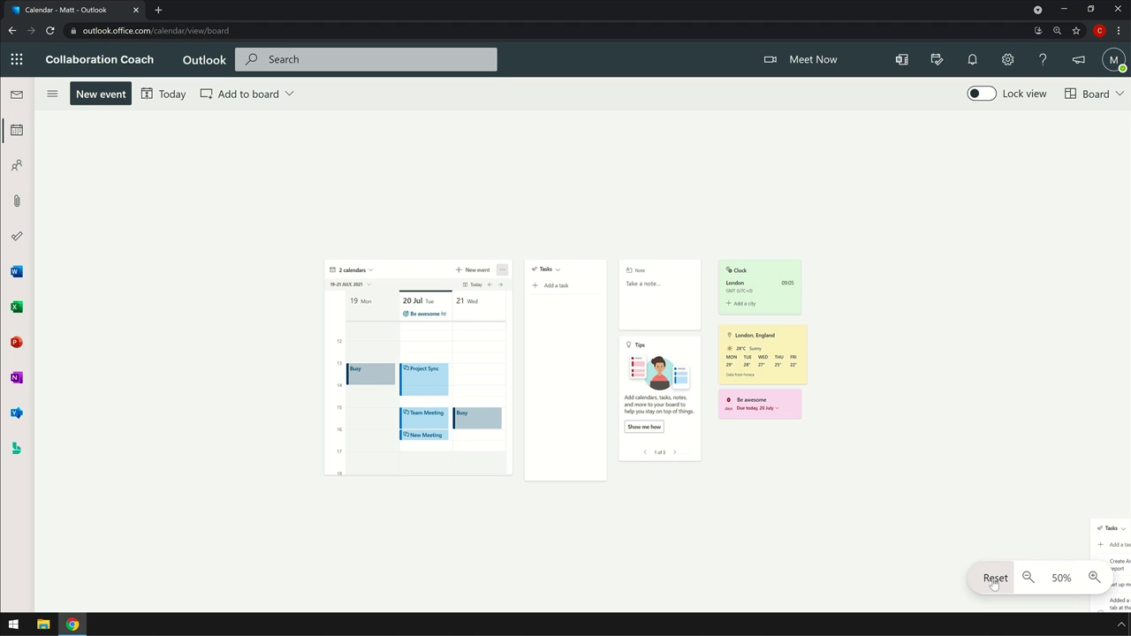
pyautogui.click(994, 579)
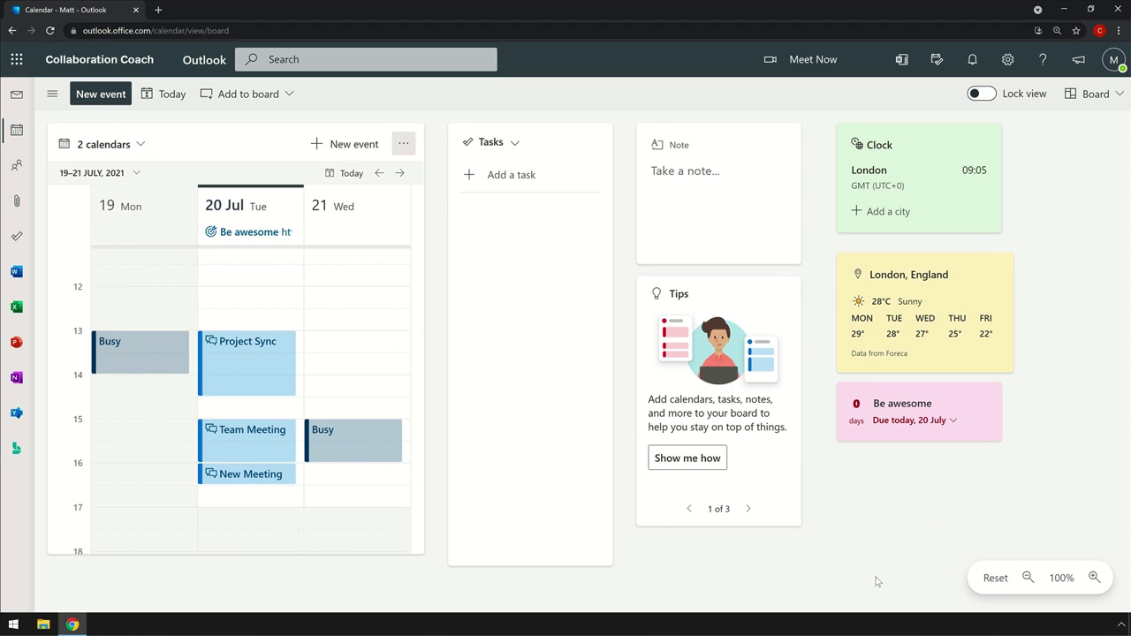
# Pan across the board past the Tasks, Annual Report, Intranet Building Workshop and Seattle clock cards
pyautogui.moveTo(948, 512); pyautogui.dragTo(190, 349)
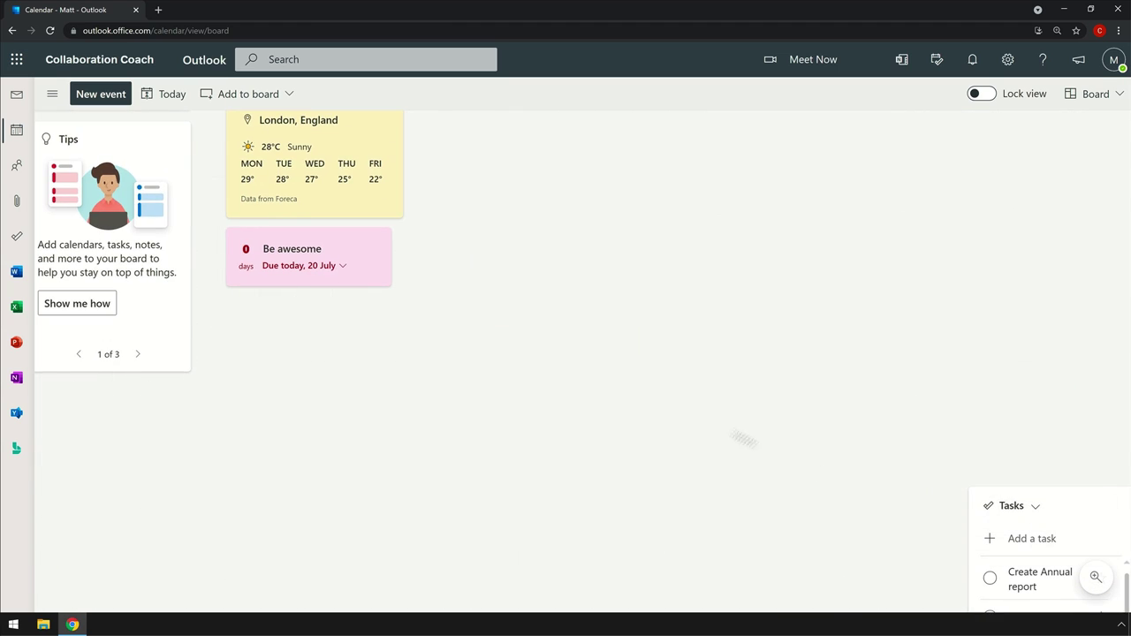
pyautogui.moveTo(740, 437); pyautogui.dragTo(327, 265)
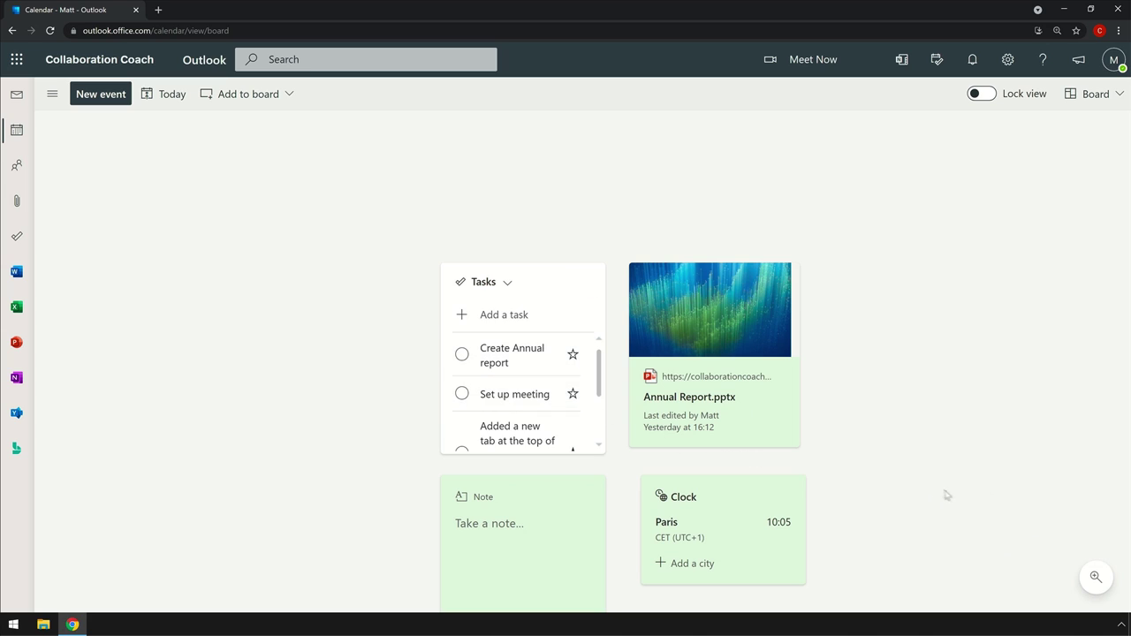
pyautogui.moveTo(947, 495); pyautogui.dragTo(283, 201)
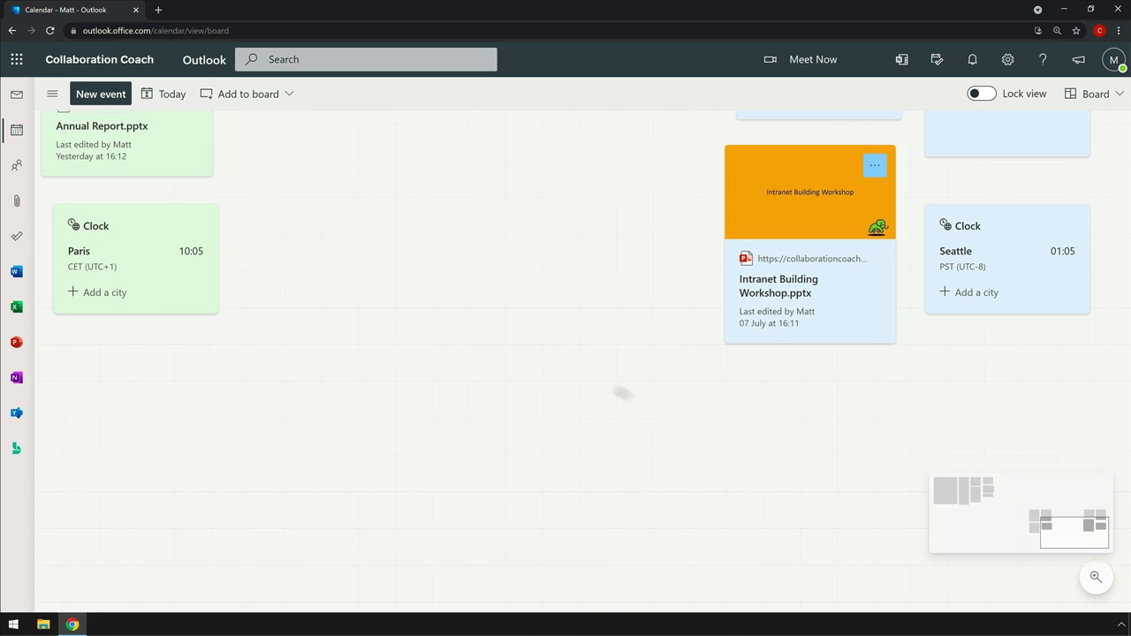
pyautogui.moveTo(623, 393); pyautogui.dragTo(281, 222)
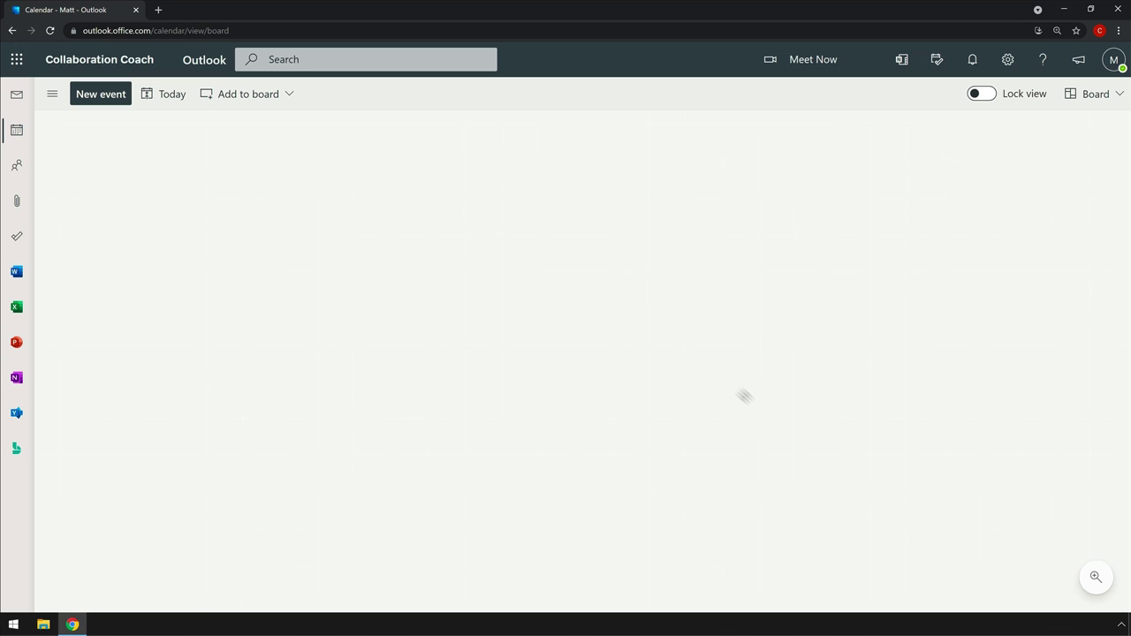
pyautogui.moveTo(744, 396); pyautogui.dragTo(421, 232)
pyautogui.moveTo(804, 487); pyautogui.dragTo(326, 265)
# Reset the board view, zoom out to 50%, then zoom in on the right-hand card group
pyautogui.moveTo(1093, 577)
pyautogui.click(995, 579)
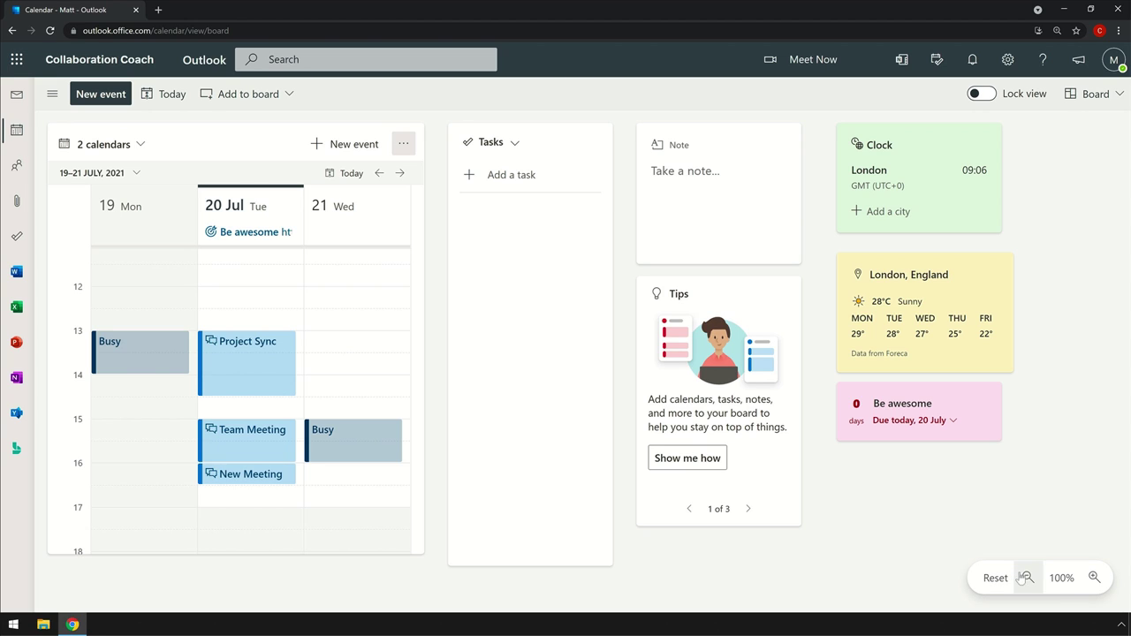
pyautogui.click(1026, 578)
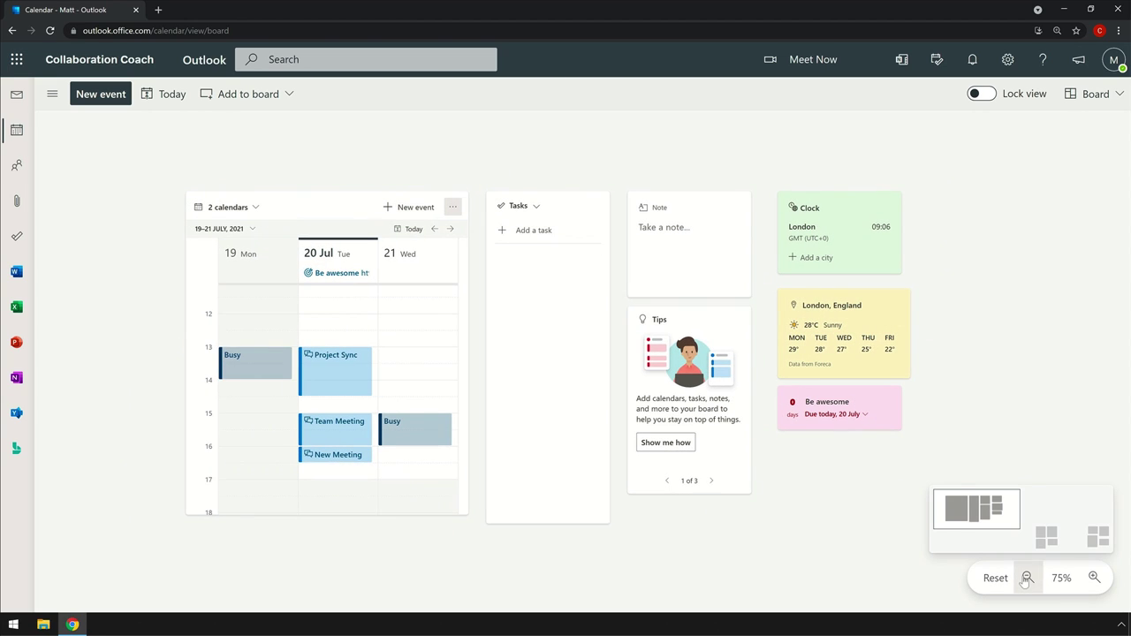
pyautogui.click(1026, 578)
pyautogui.moveTo(909, 527); pyautogui.dragTo(311, 341)
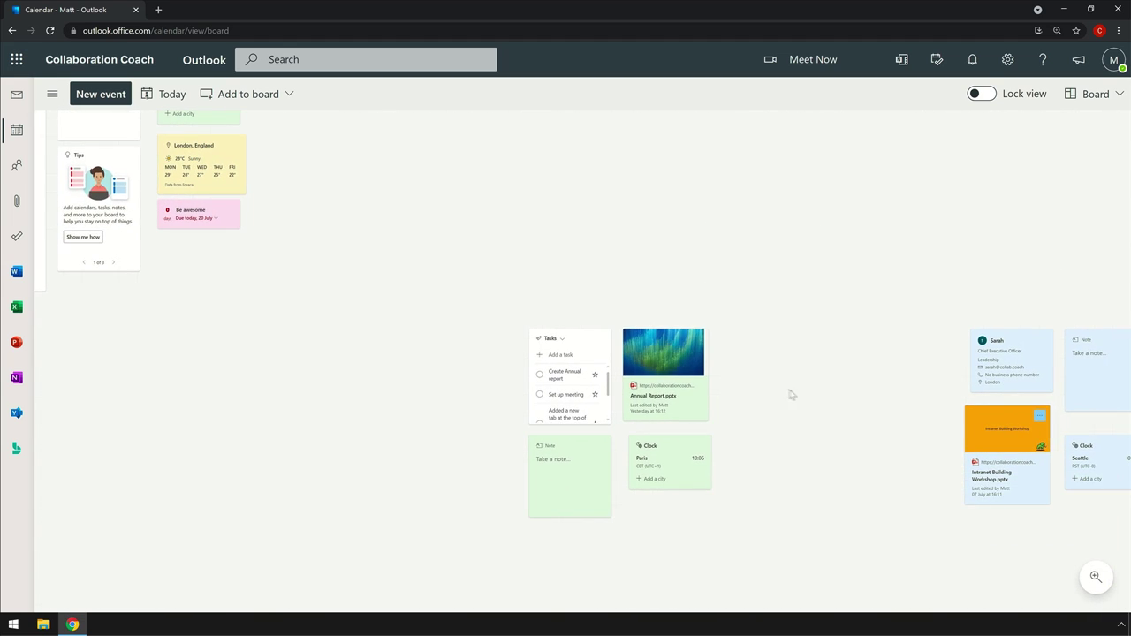
pyautogui.moveTo(768, 384); pyautogui.dragTo(640, 315)
pyautogui.doubleClick(639, 316)
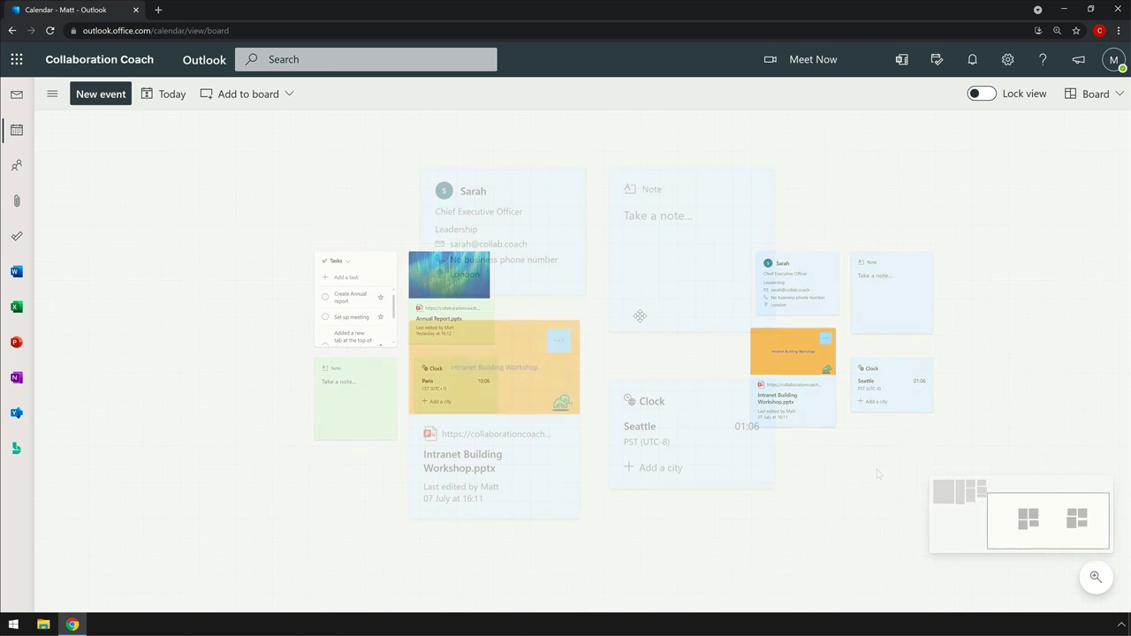
# Turn on Lock view, then select the Note card and the contact card
pyautogui.click(982, 94)
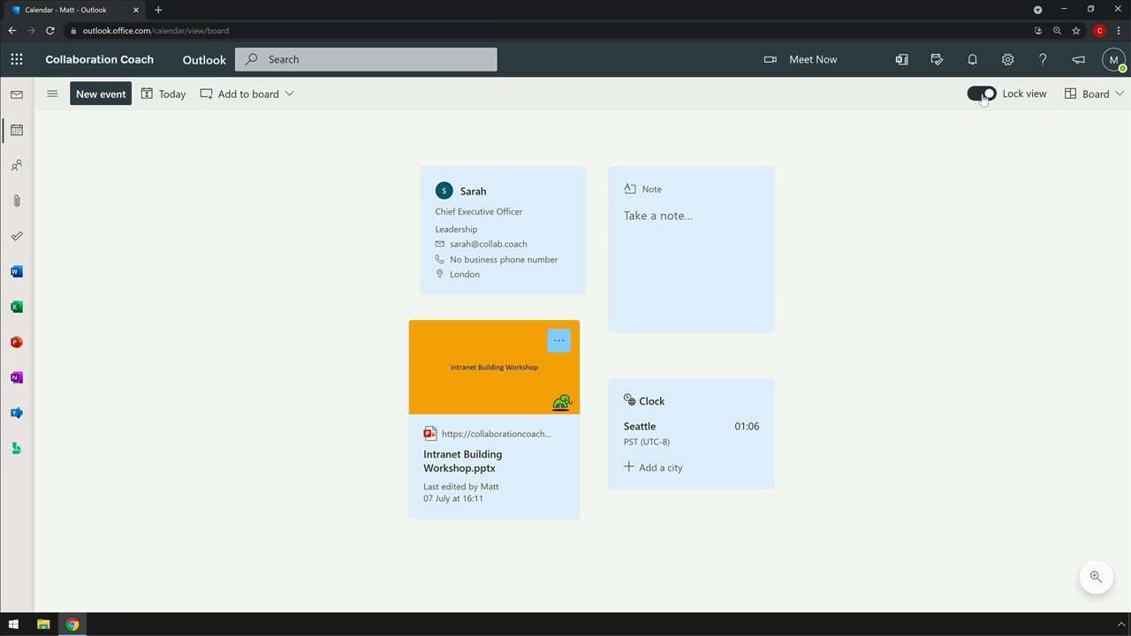
pyautogui.click(723, 268)
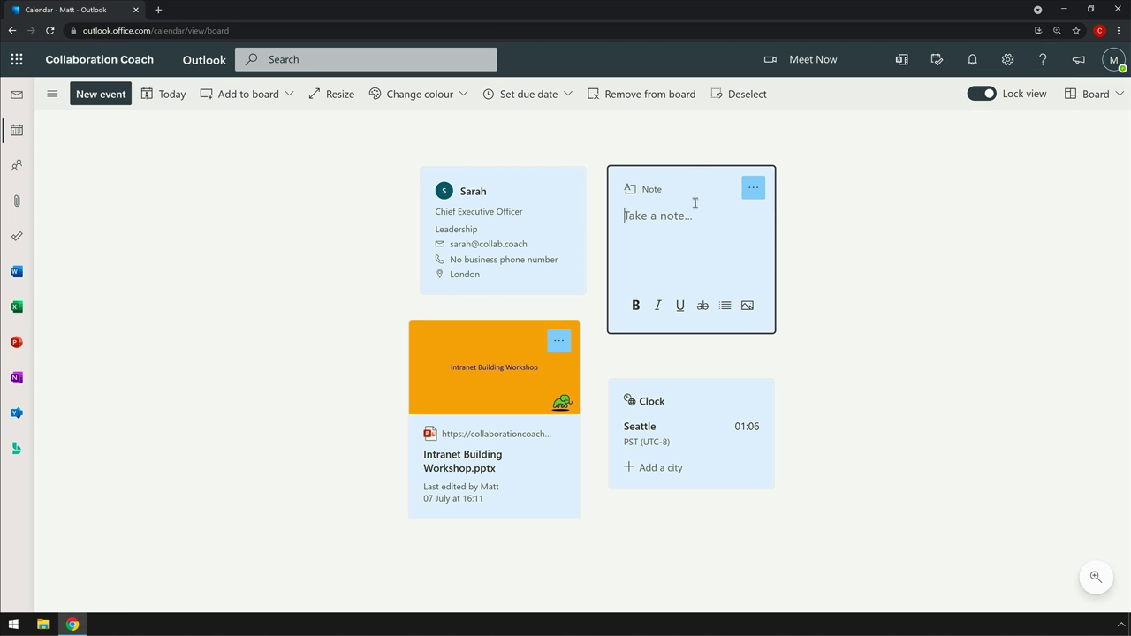
pyautogui.click(528, 188)
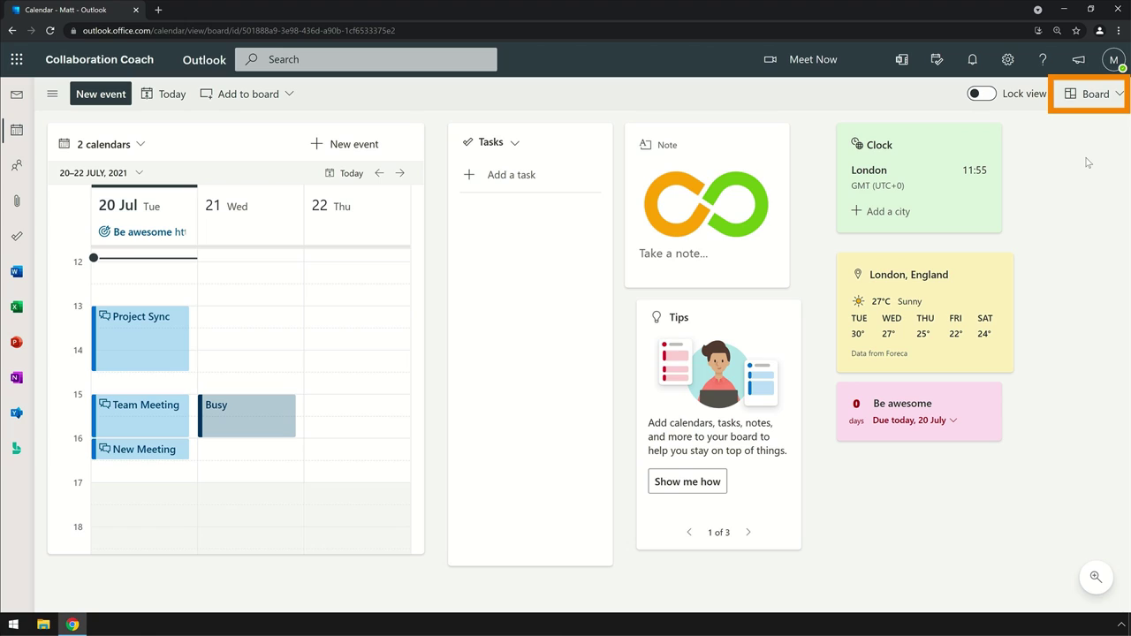
# Create a new board named 'Matts board'
pyautogui.click(1119, 97)
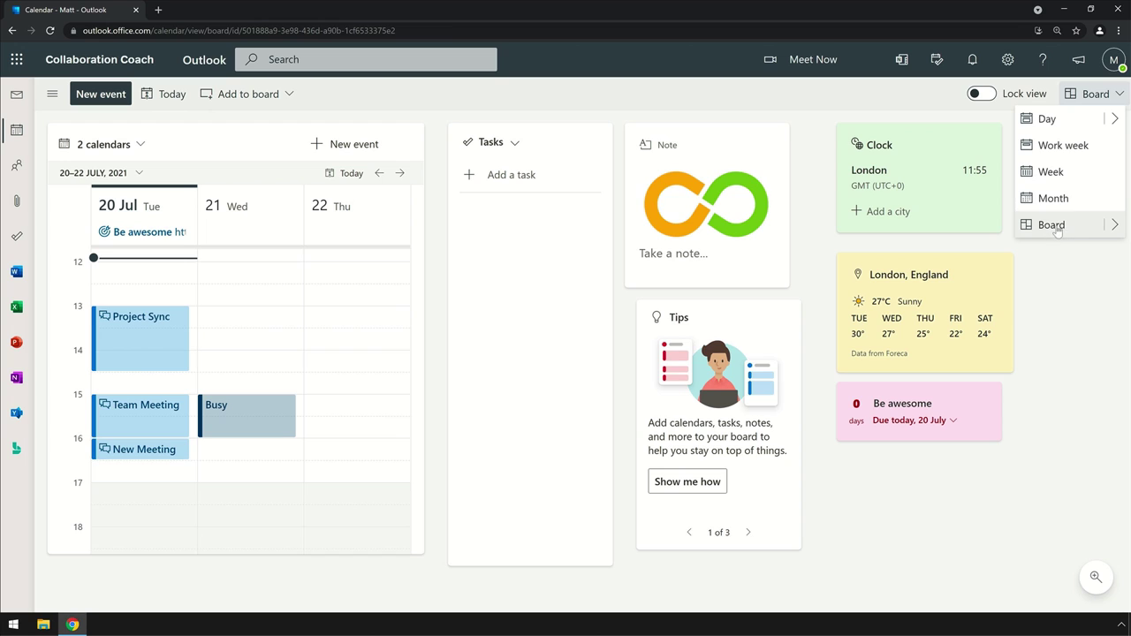
pyautogui.click(1113, 225)
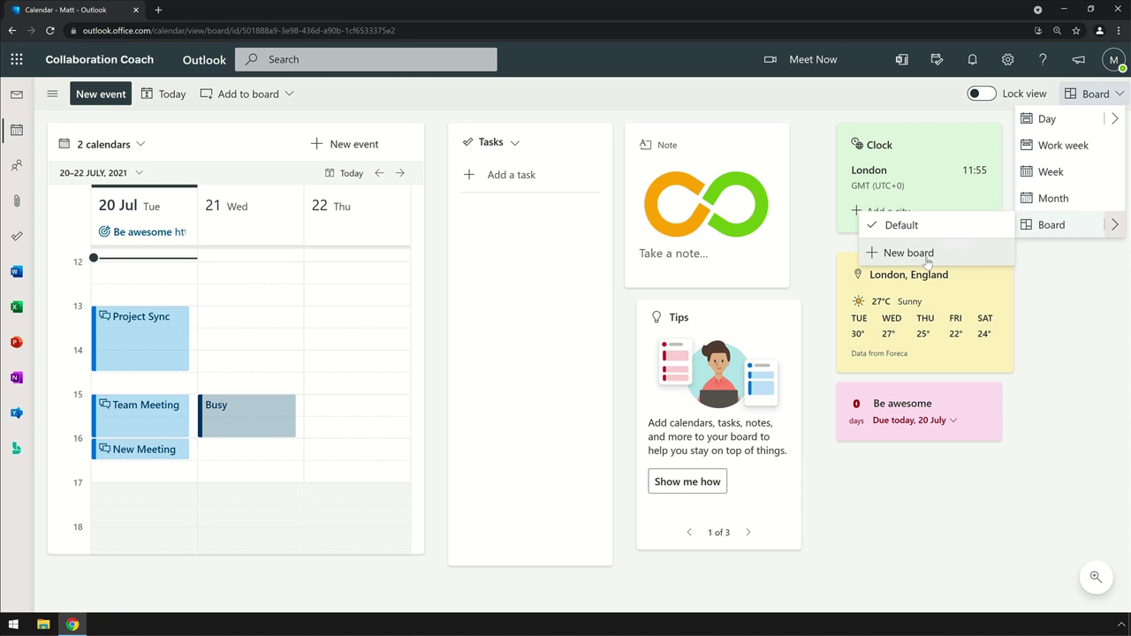
pyautogui.click(908, 253)
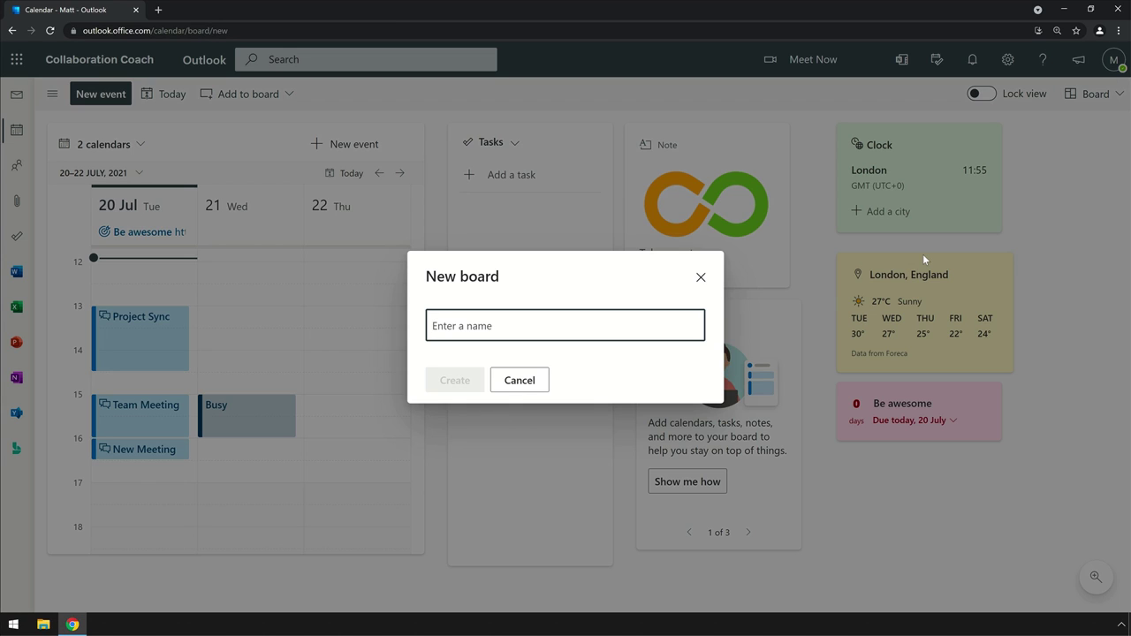
pyautogui.write('Matts board')
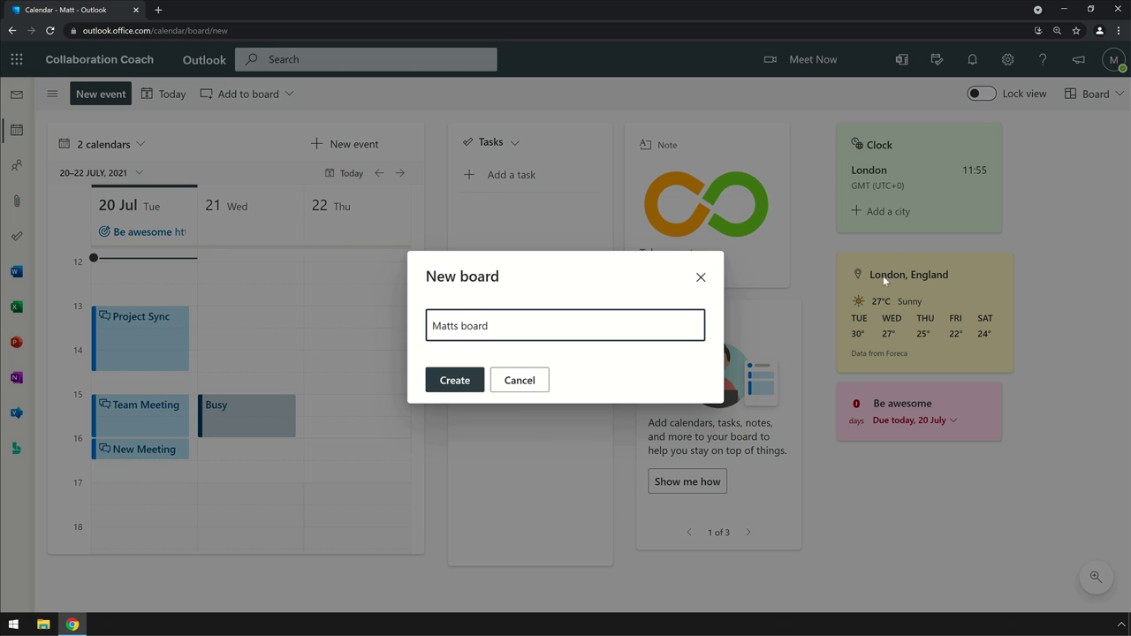
pyautogui.click(454, 381)
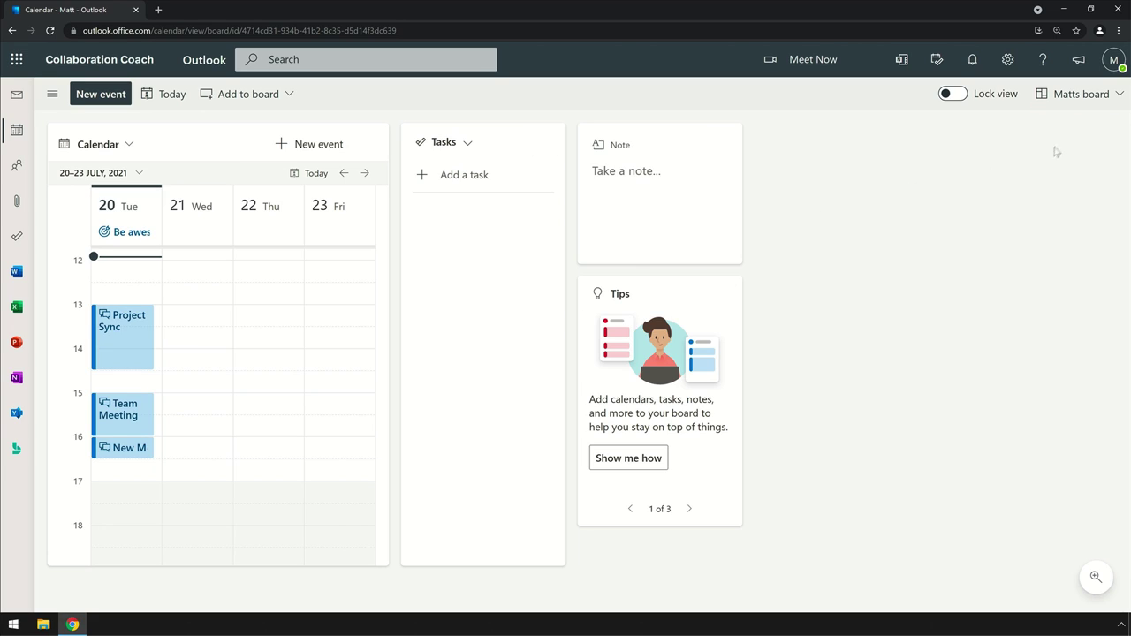
# Switch back to the Default board
pyautogui.click(1118, 95)
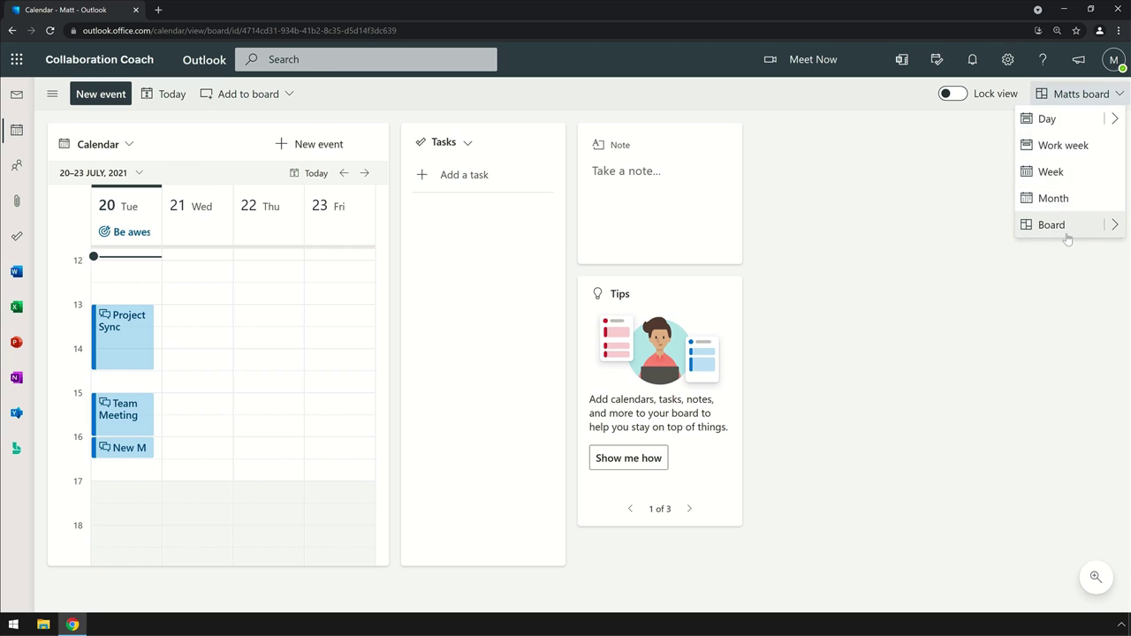
pyautogui.click(1112, 227)
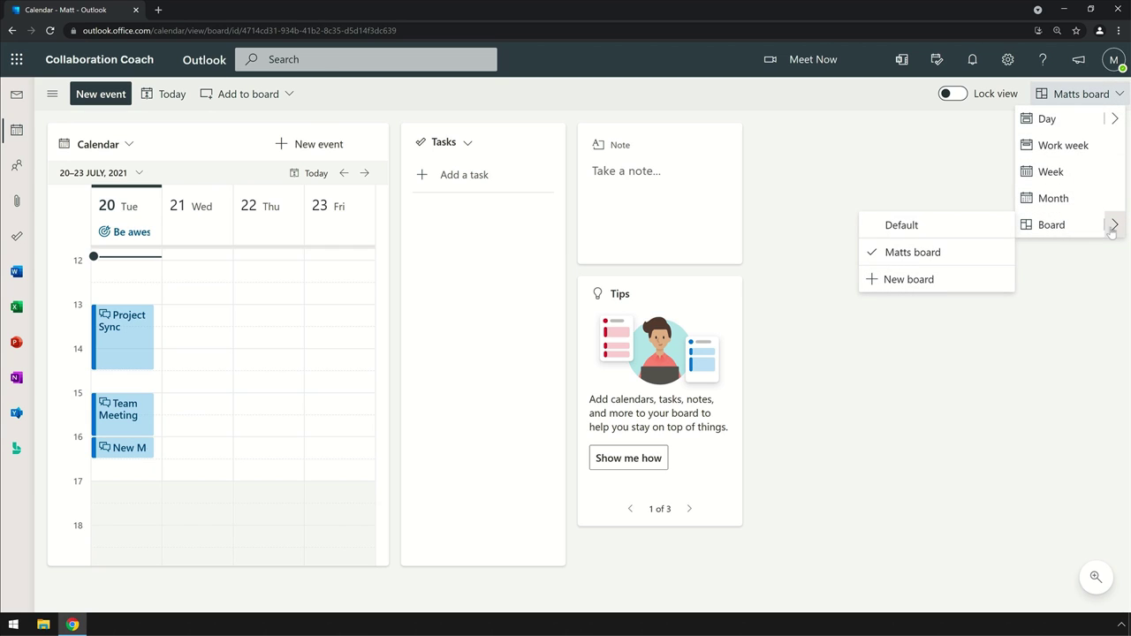
pyautogui.click(948, 236)
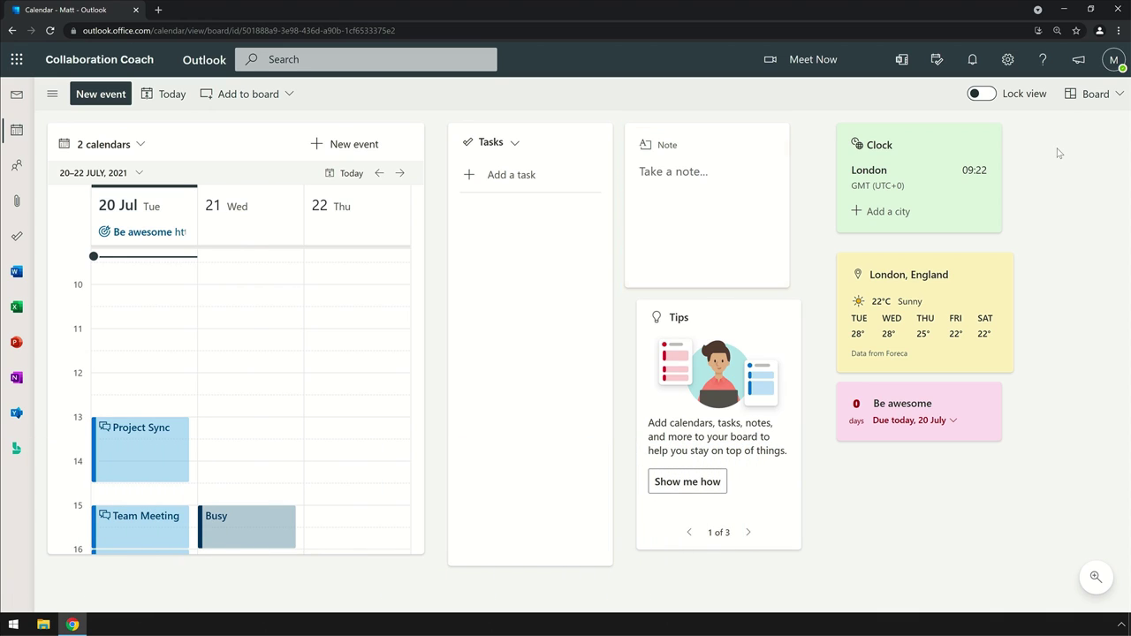
# Write 'Some stuff' in the Note card and confirm it appears in the OneNote feed
pyautogui.click(717, 182)
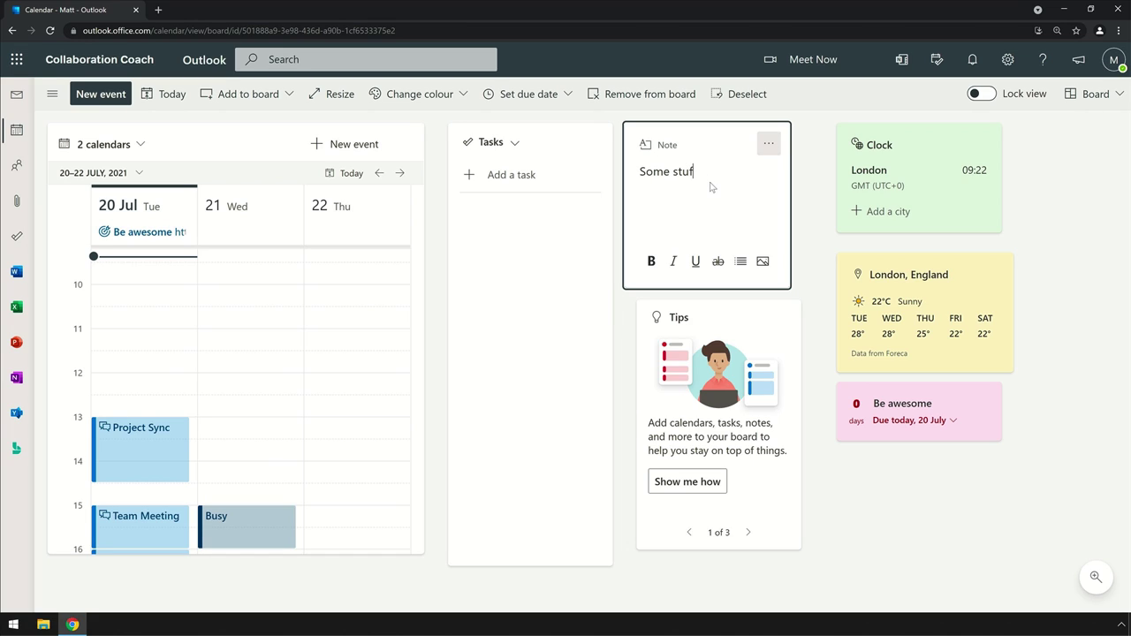
pyautogui.click(817, 242)
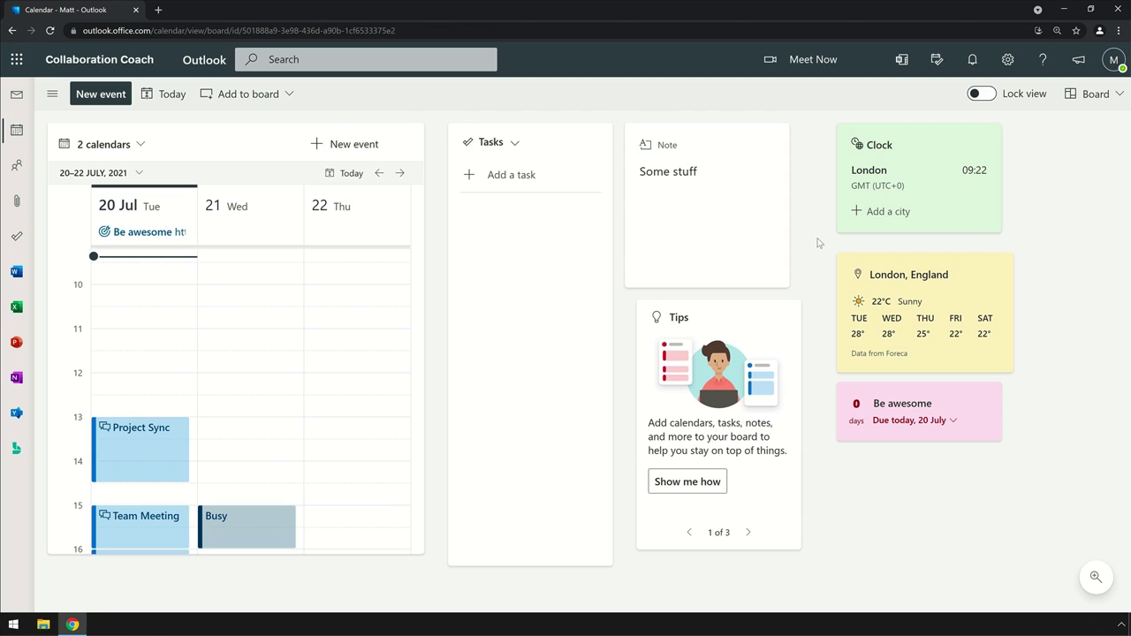
pyautogui.click(902, 60)
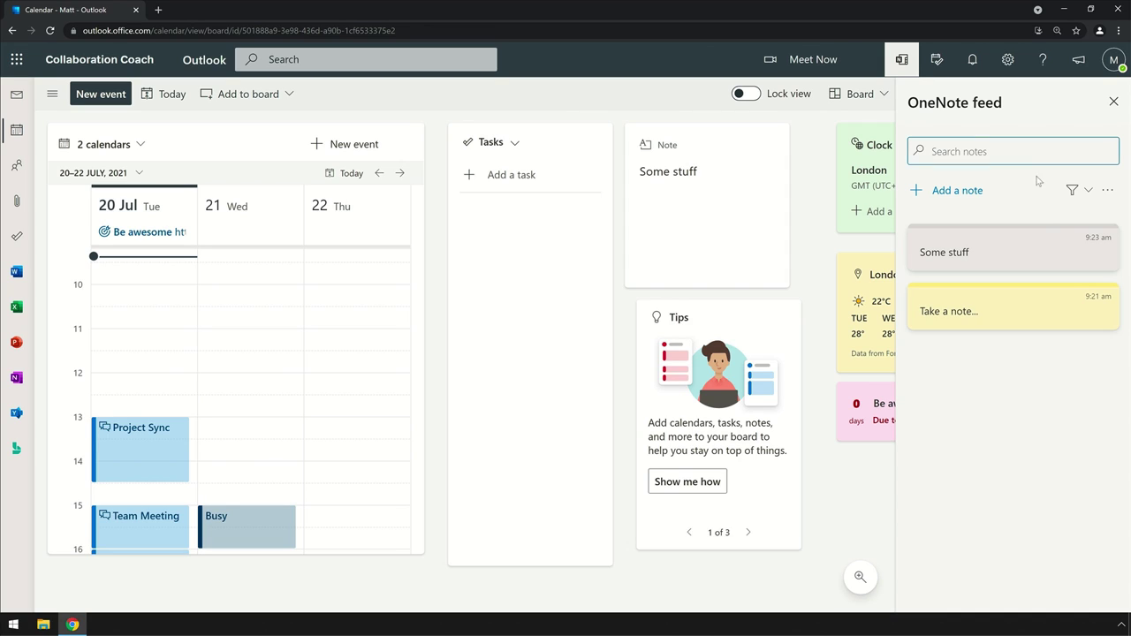
pyautogui.click(1040, 258)
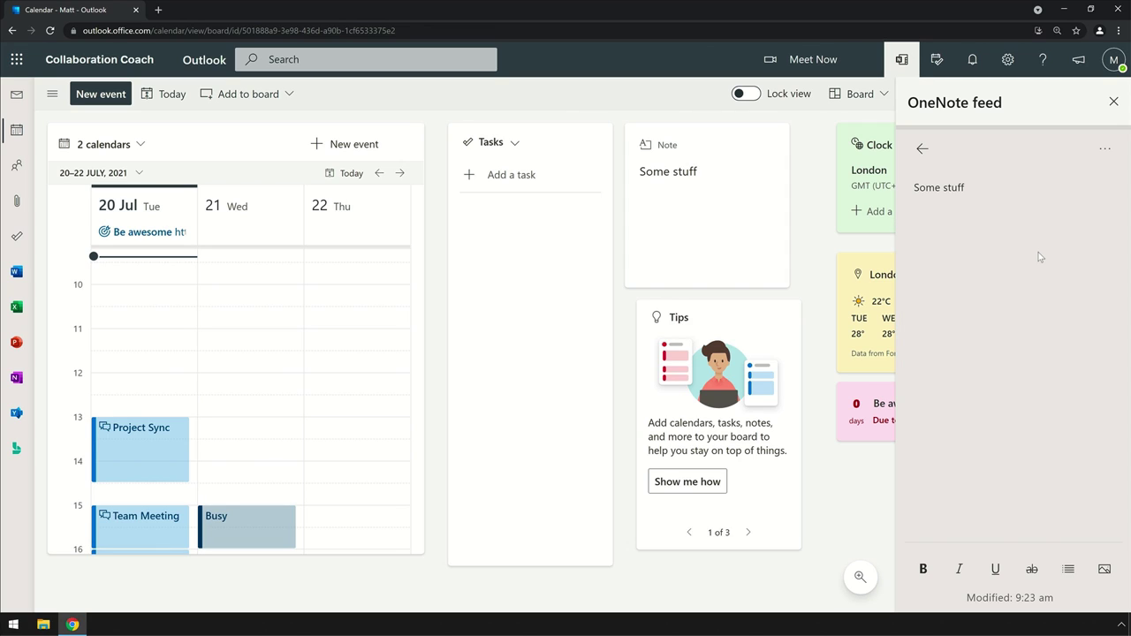
pyautogui.click(737, 207)
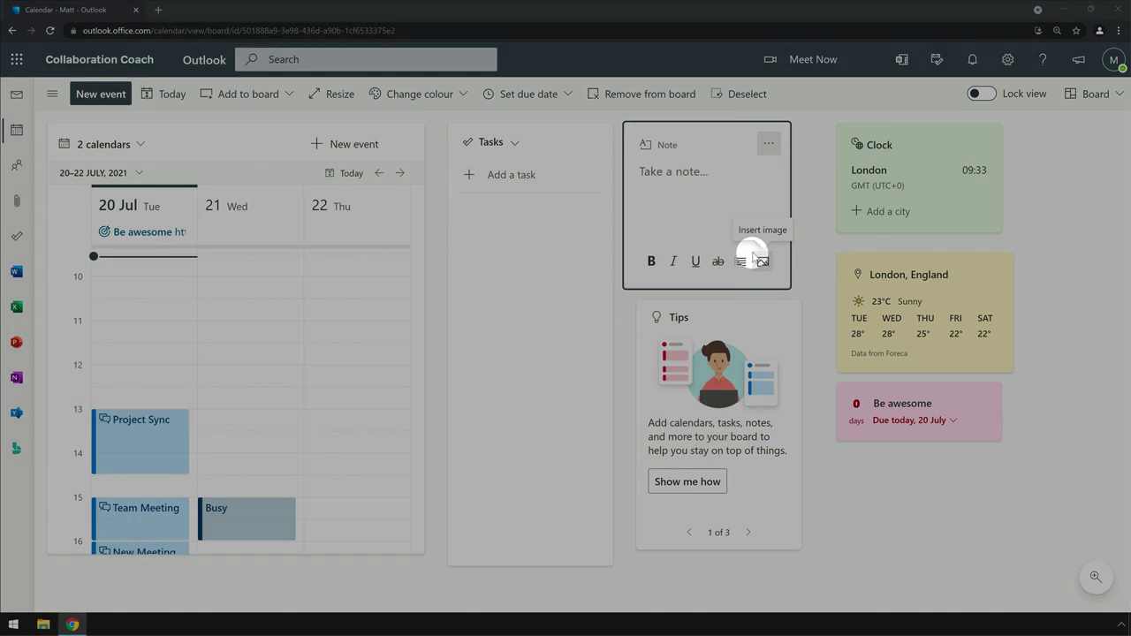
# Insert the Square logo image into the board note
pyautogui.click(763, 261)
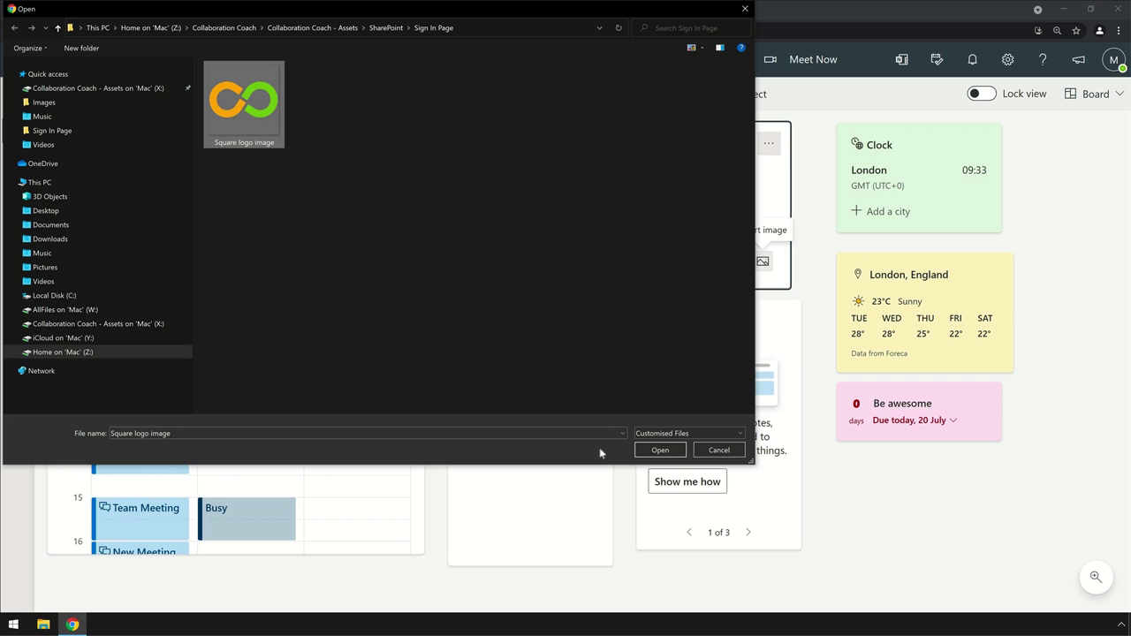
pyautogui.click(653, 449)
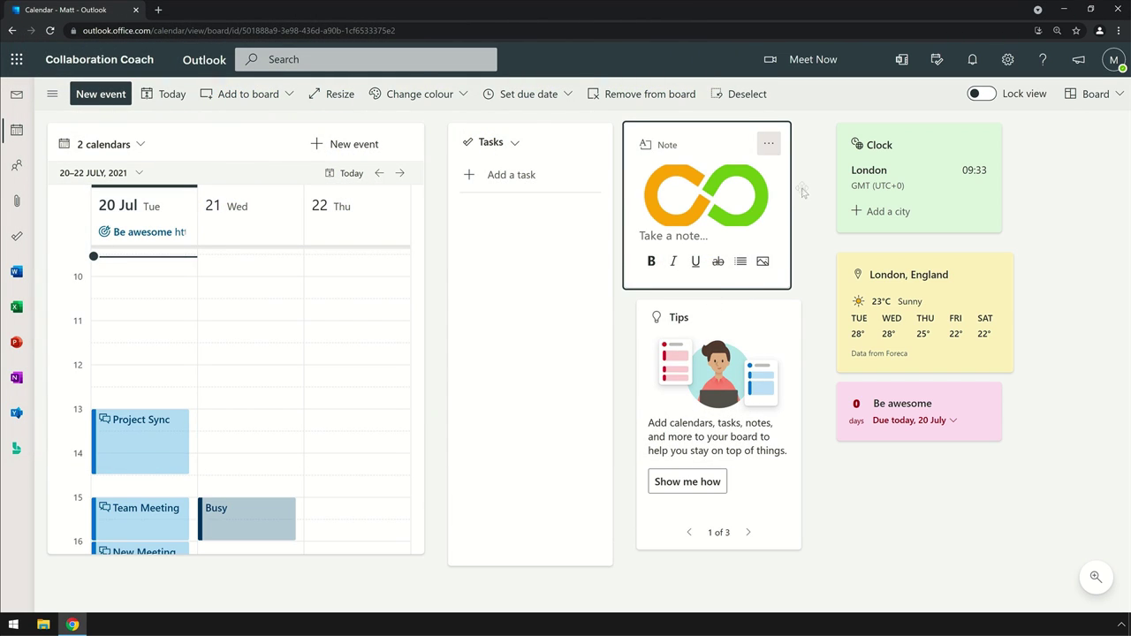
pyautogui.click(802, 192)
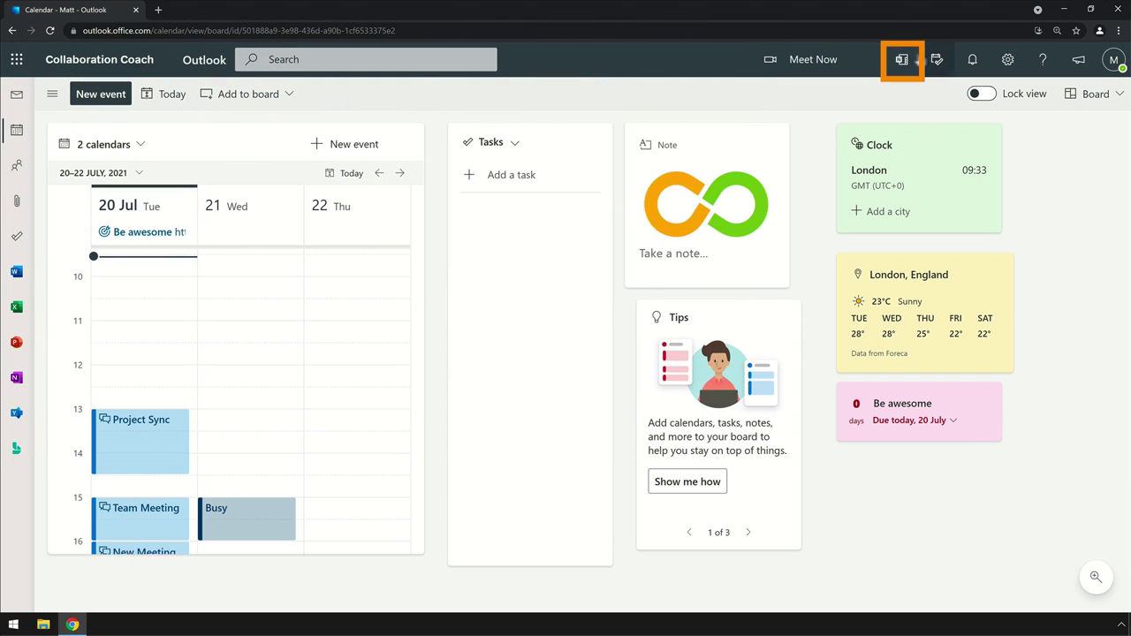
# Start a new email and drag the logo image note from the OneNote feed into its body
pyautogui.click(902, 59)
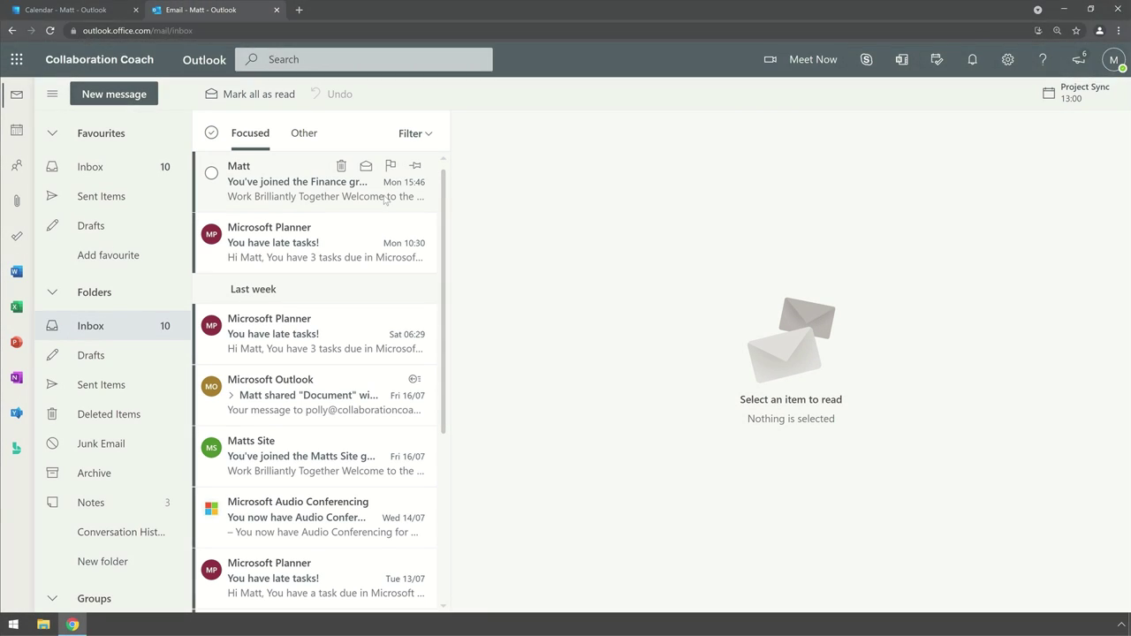
pyautogui.click(133, 96)
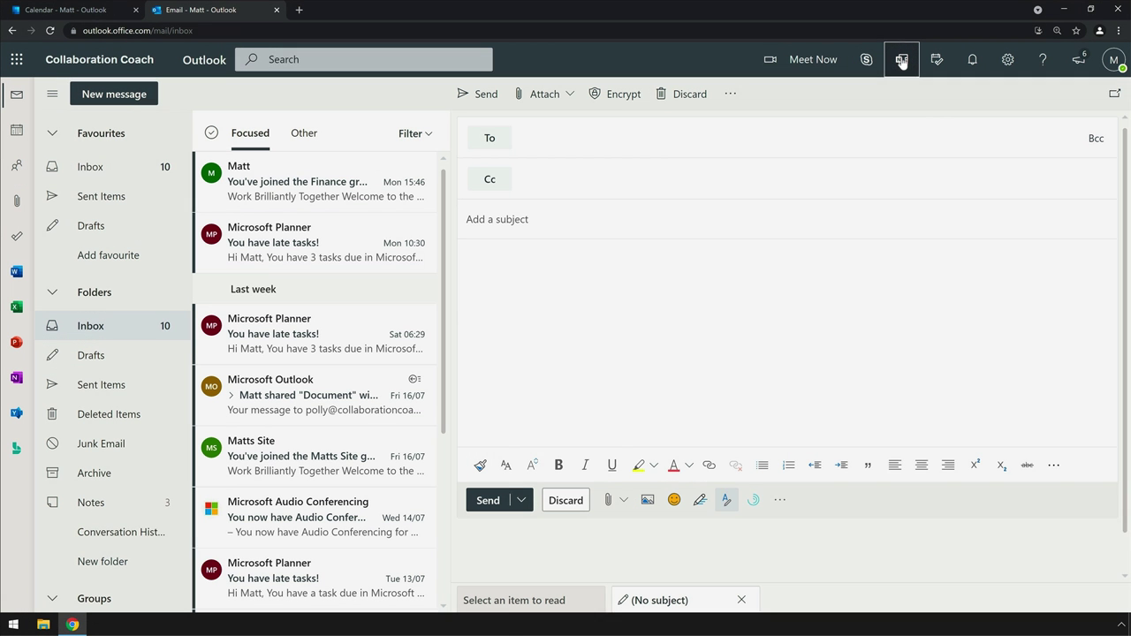
pyautogui.click(901, 60)
pyautogui.moveTo(976, 274); pyautogui.dragTo(614, 311)
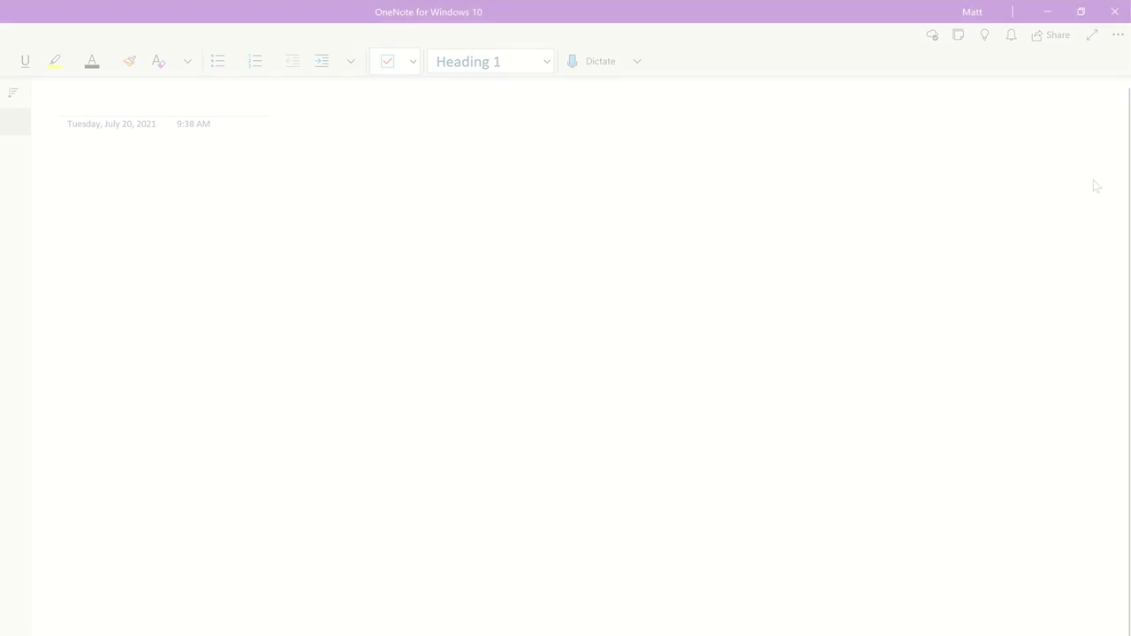
# Drag the logo image note from OneNote's Feed pane onto the July 20, 2021 page
pyautogui.click(960, 36)
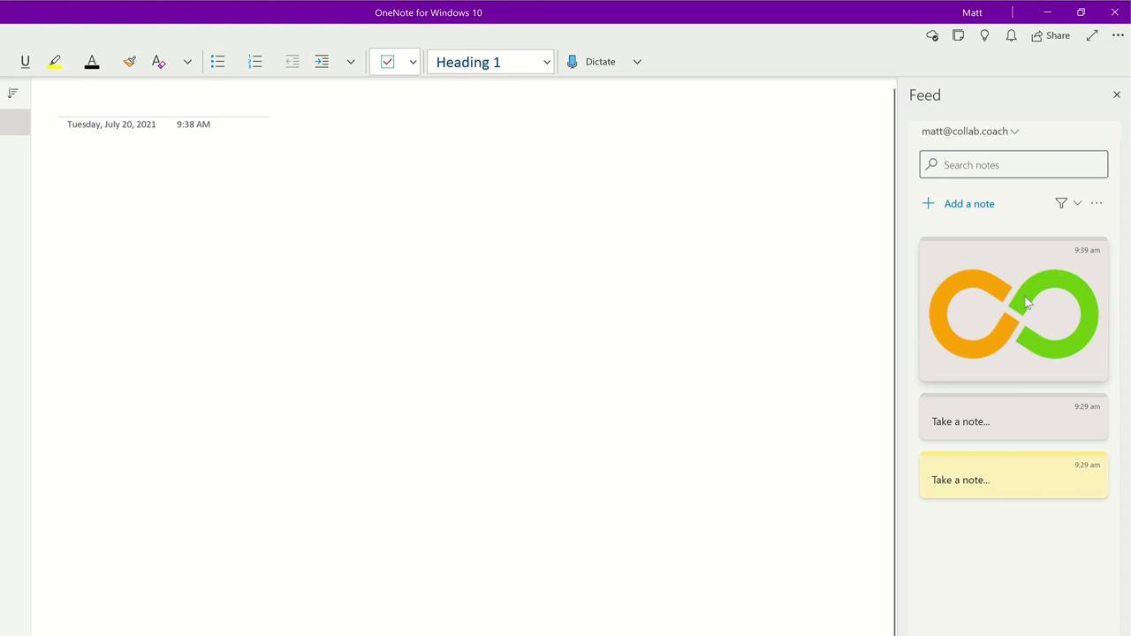
pyautogui.moveTo(1022, 299); pyautogui.dragTo(172, 250)
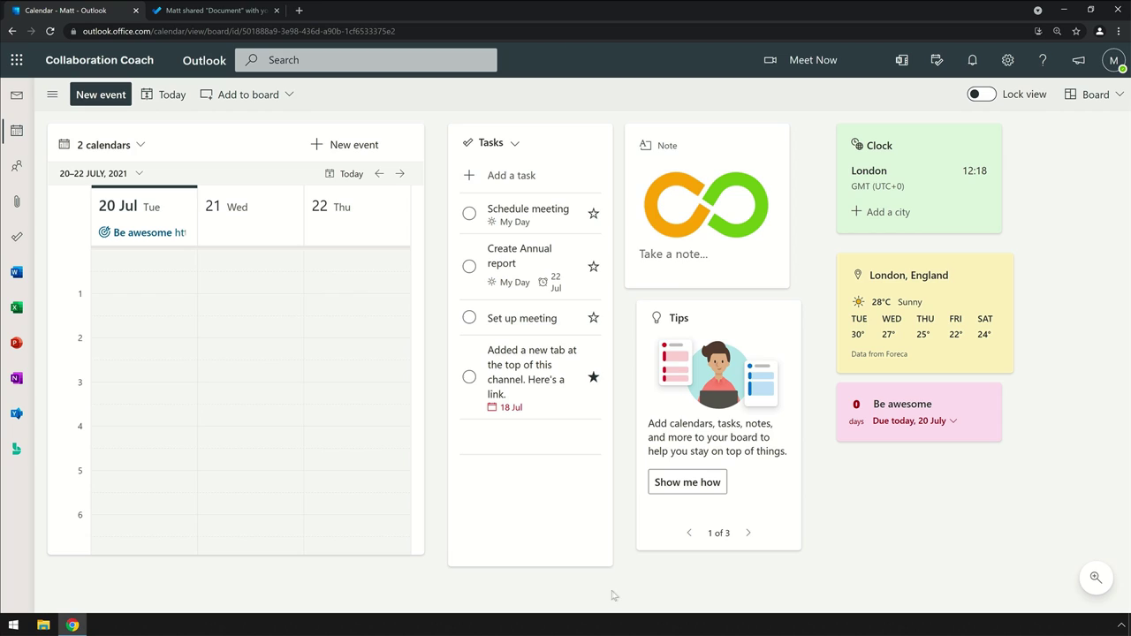
# Cycle the task card through My Day and Flagged email, ending on the Tasks list
pyautogui.click(513, 145)
pyautogui.click(516, 193)
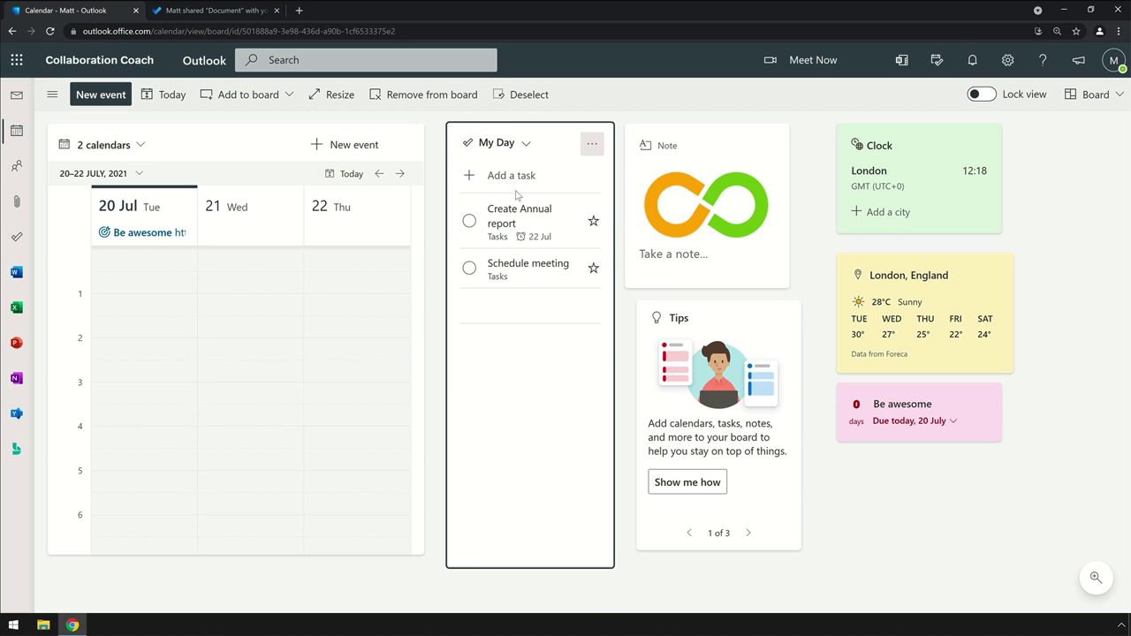
pyautogui.click(499, 142)
pyautogui.click(514, 223)
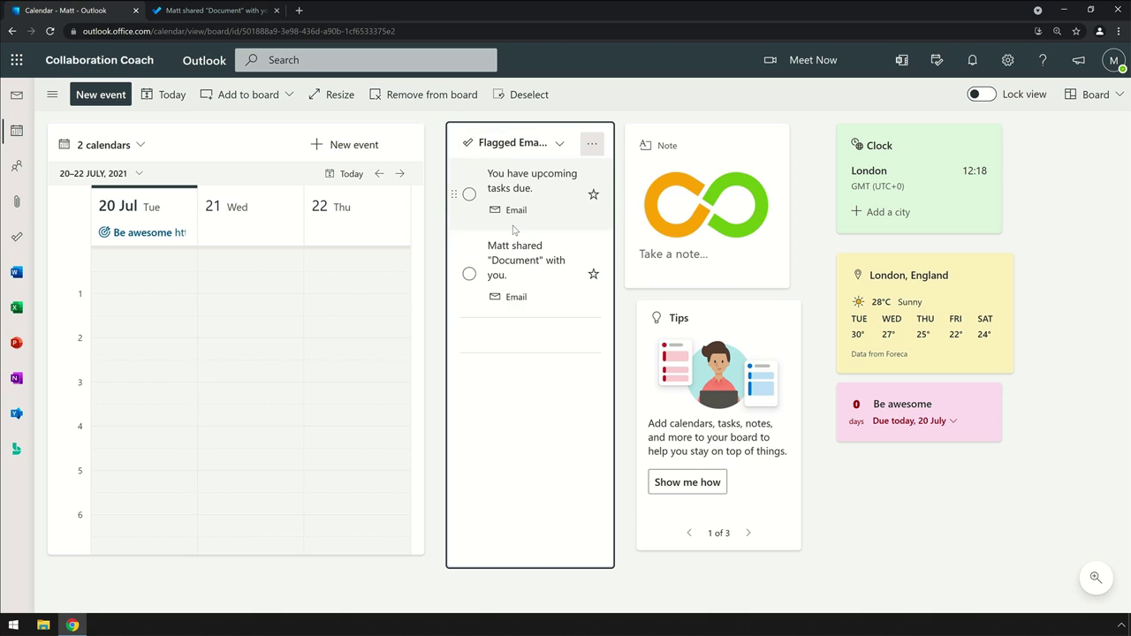
pyautogui.click(553, 144)
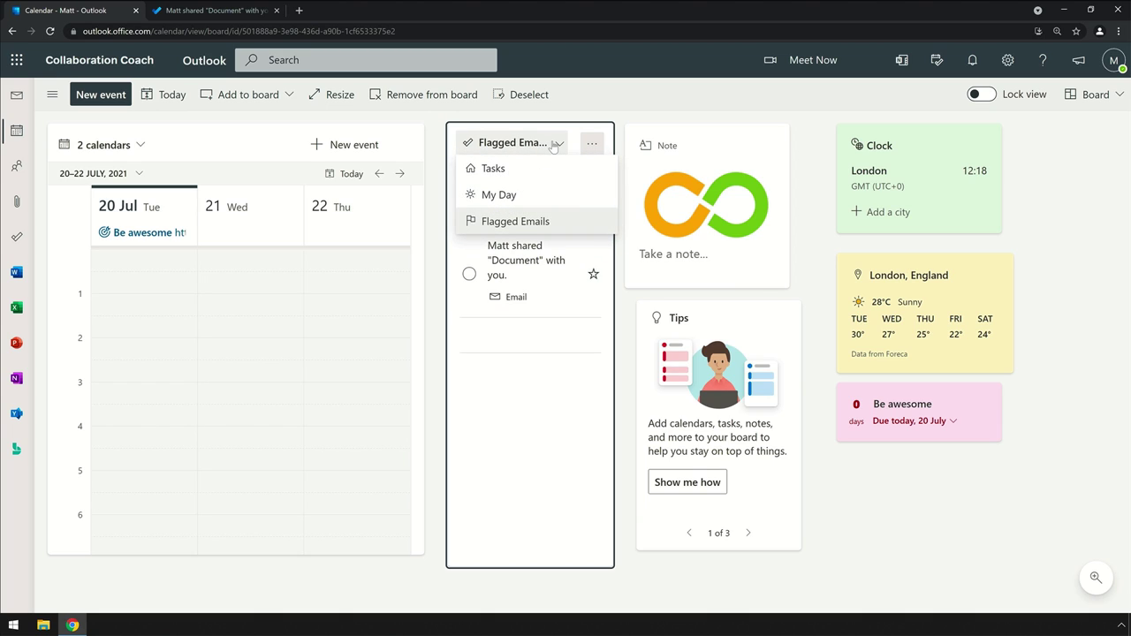
pyautogui.click(490, 169)
# Star Schedule meeting and set its due date to 23 July
pyautogui.click(592, 213)
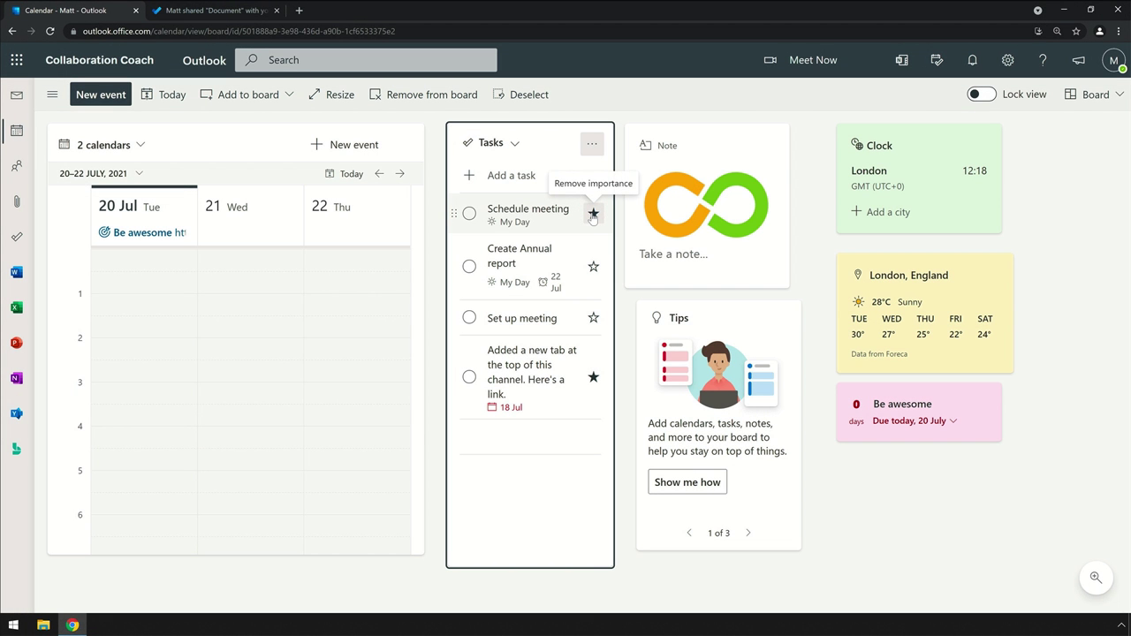
pyautogui.rightClick(536, 218)
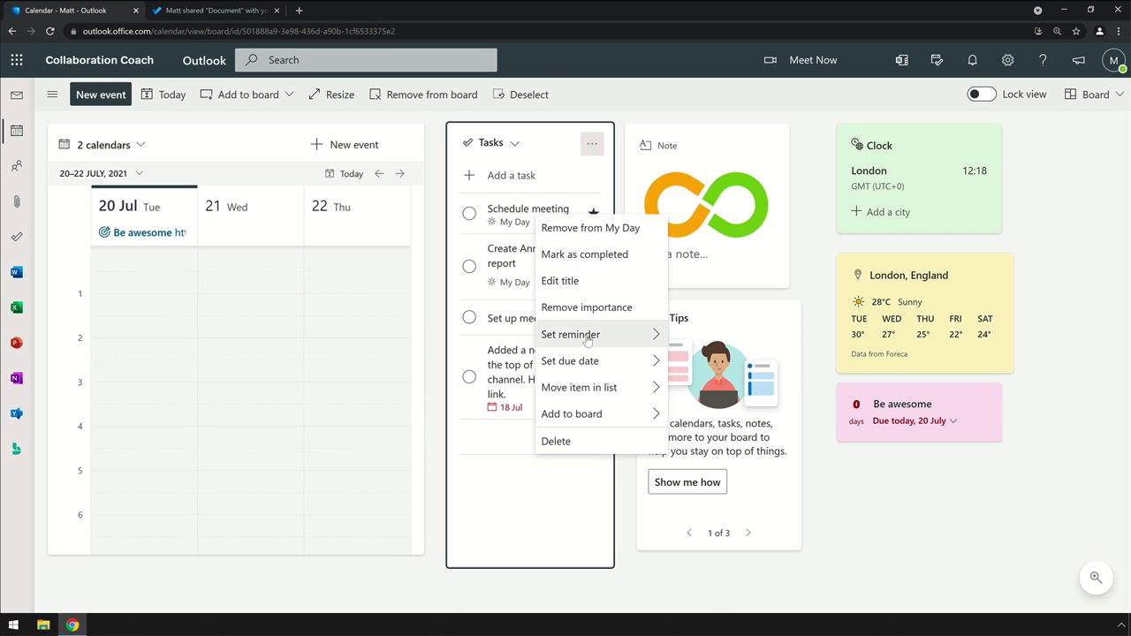
pyautogui.moveTo(588, 338)
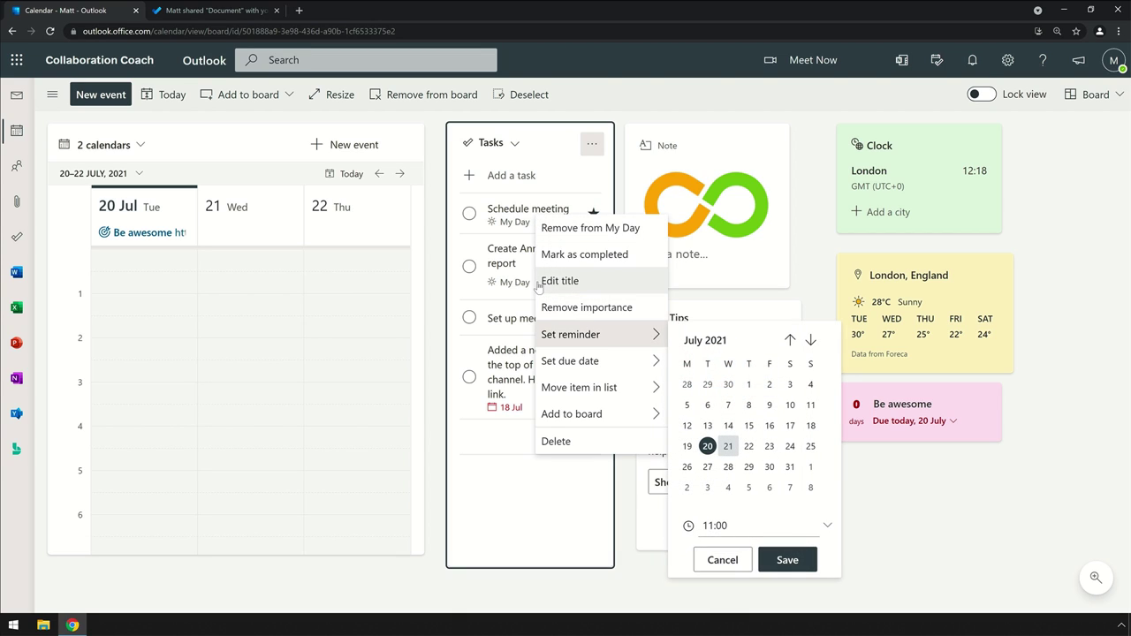
pyautogui.moveTo(599, 369)
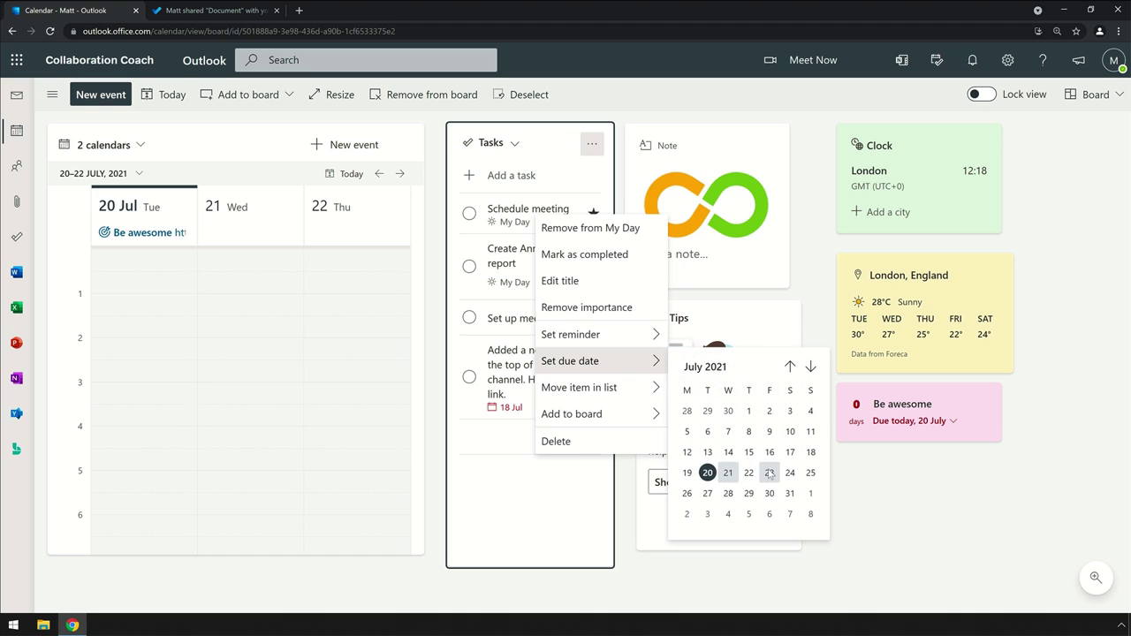
pyautogui.click(768, 472)
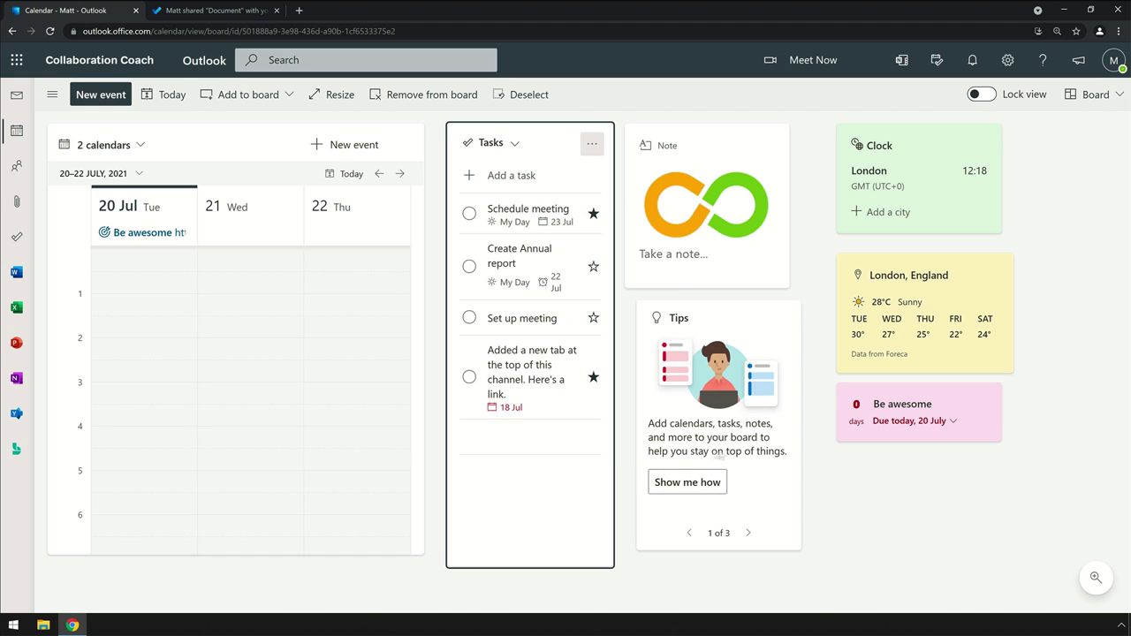
# Return the card to Tasks after viewing flagged emails, and add 'New Task'
pyautogui.click(510, 143)
pyautogui.click(516, 221)
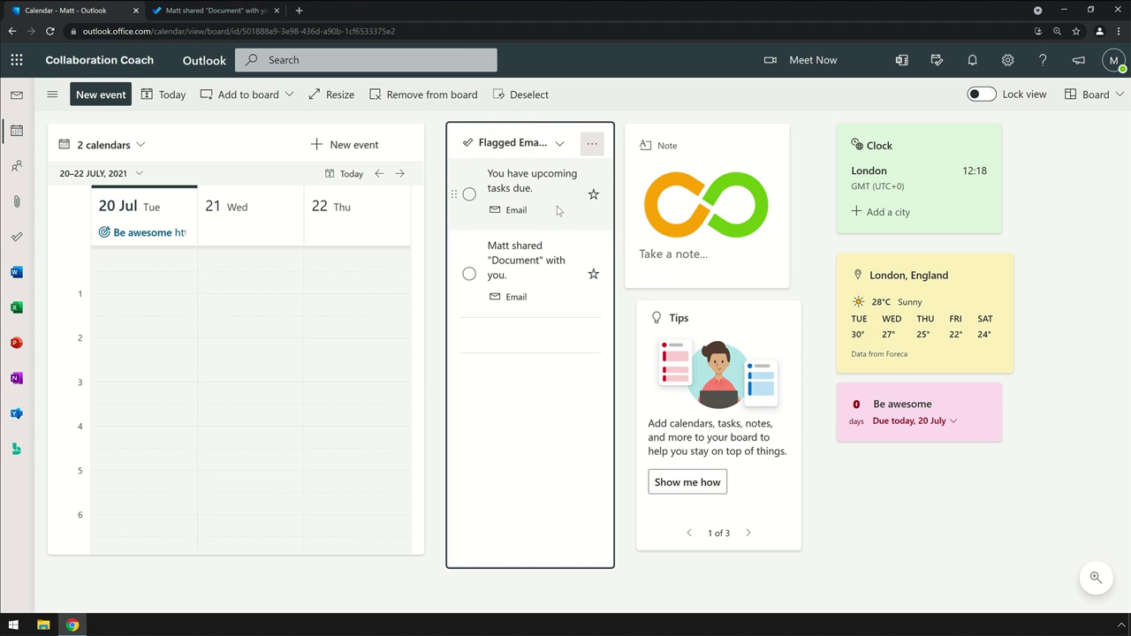
pyautogui.click(531, 147)
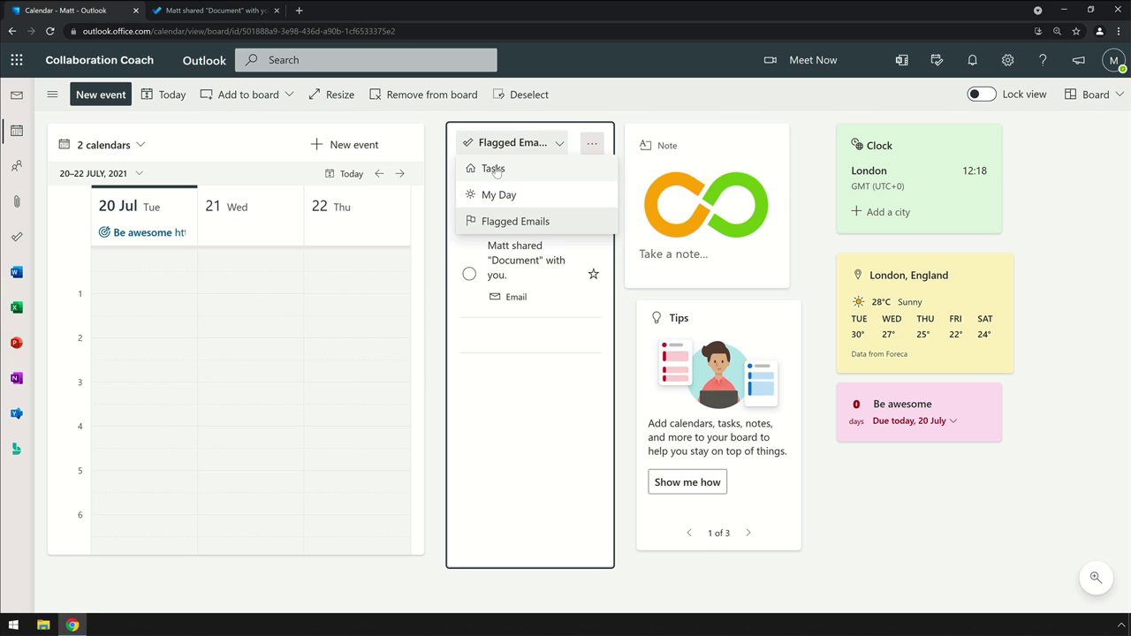
pyautogui.click(498, 170)
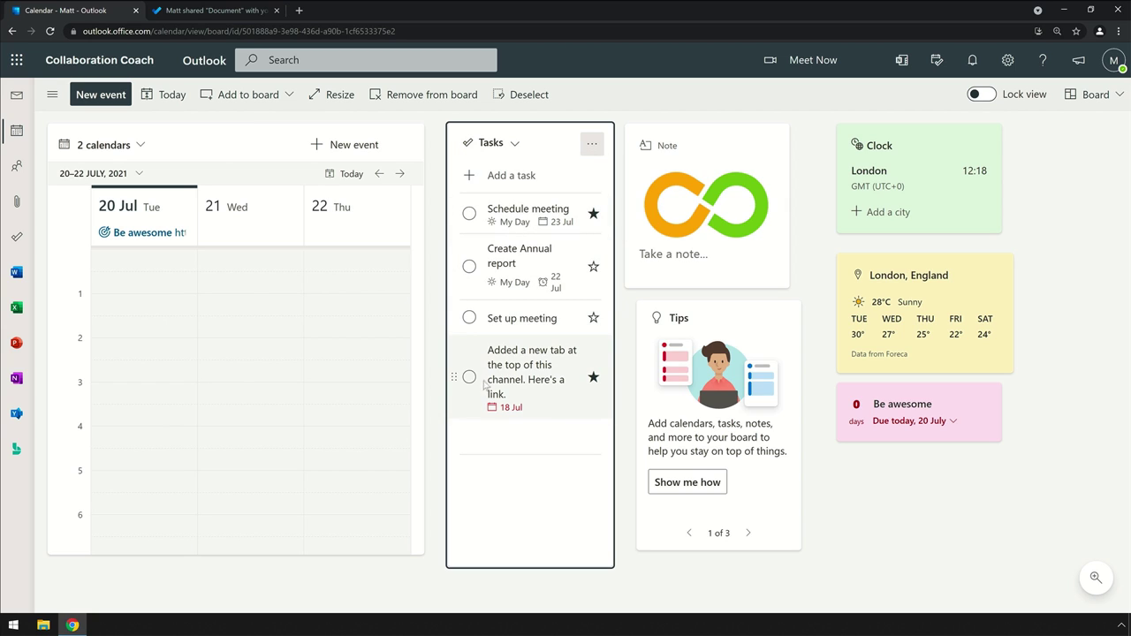
pyautogui.click(510, 177)
pyautogui.write('New')
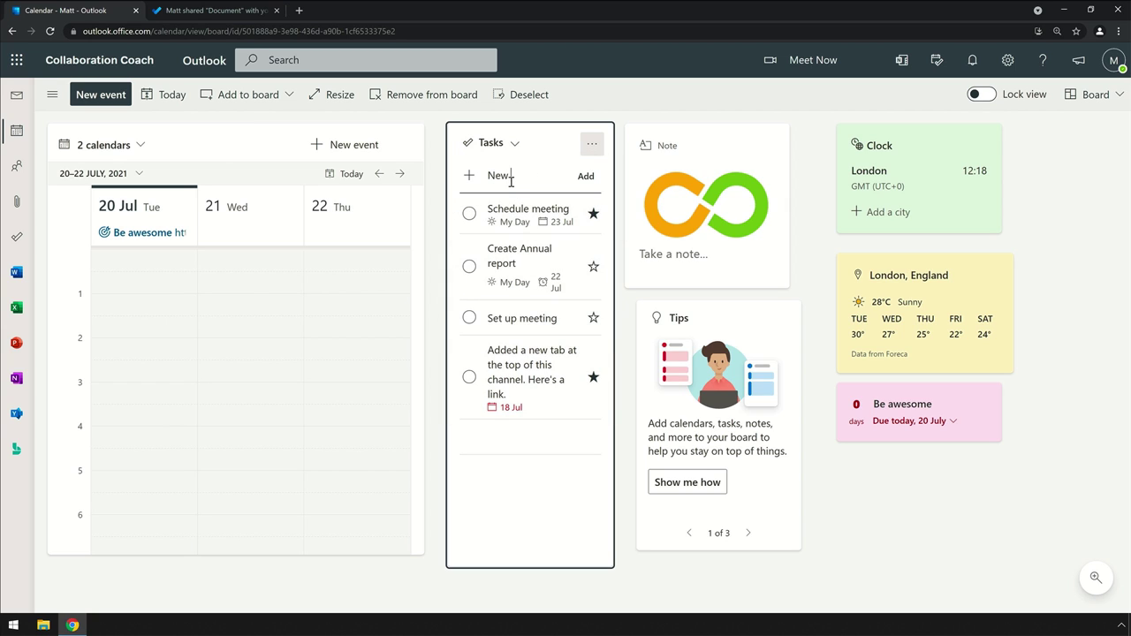
pyautogui.write(' Task')
pyautogui.press('Return')
# In Microsoft To Do, show the Tasks list and open New Task's details
pyautogui.click(213, 11)
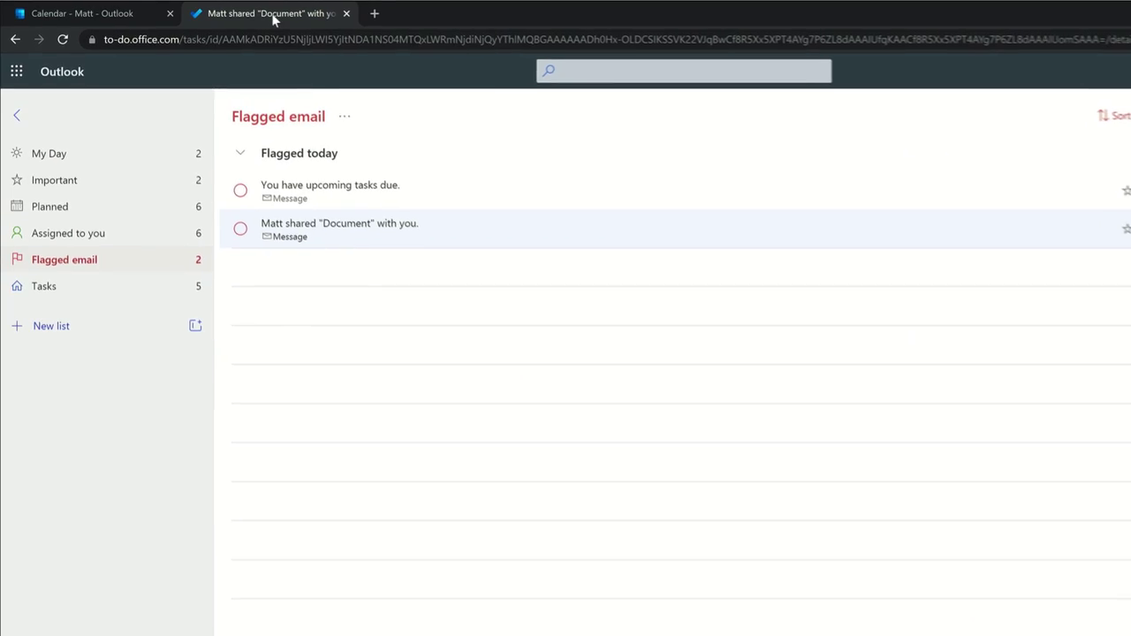
pyautogui.click(53, 302)
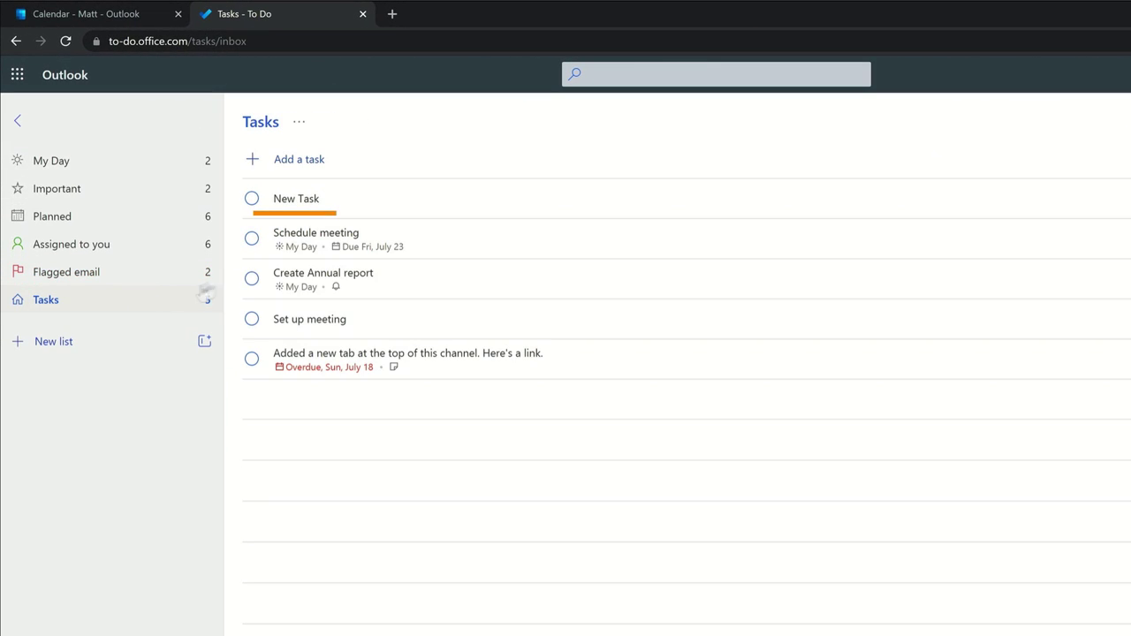
pyautogui.click(387, 196)
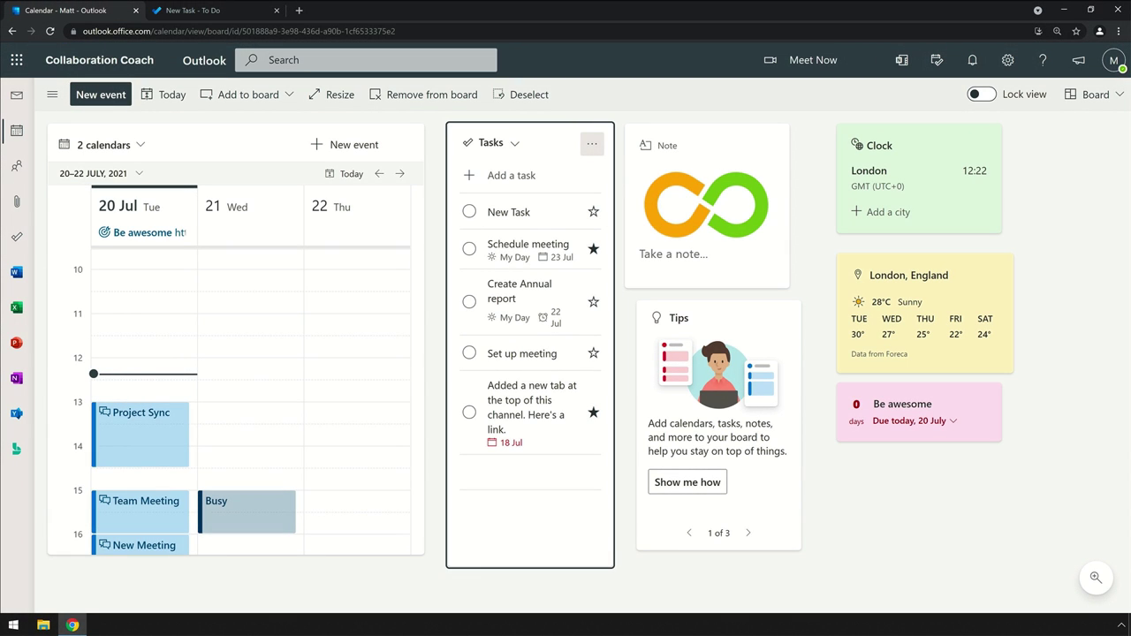
# Add New Task to My Day and switch the card to the My Day list
pyautogui.rightClick(531, 214)
pyautogui.click(559, 232)
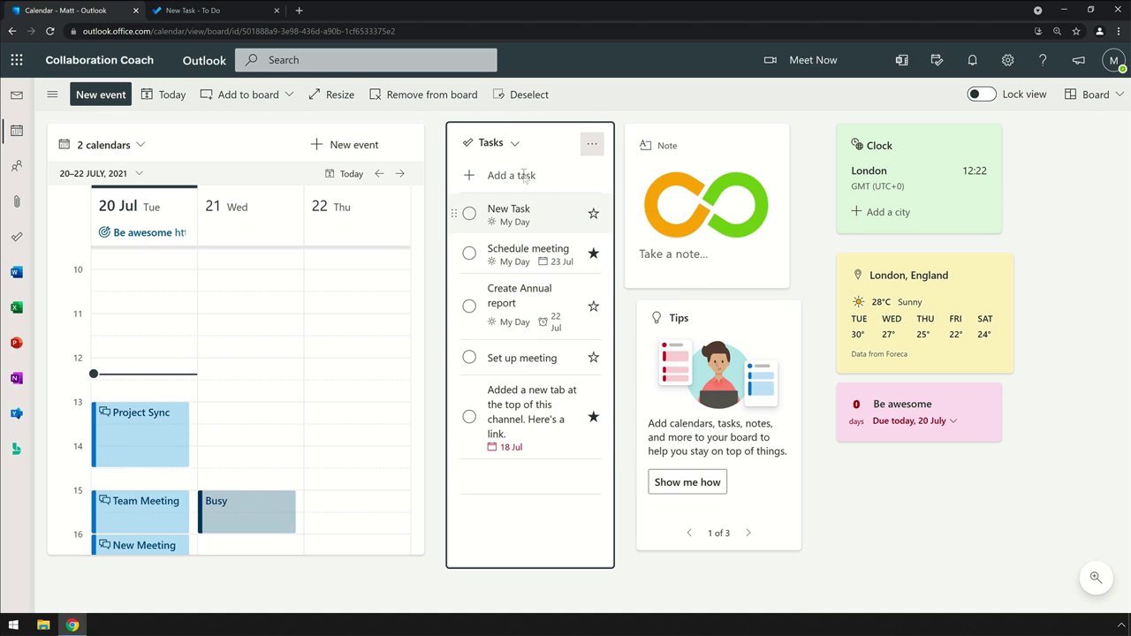
pyautogui.click(495, 142)
pyautogui.click(497, 192)
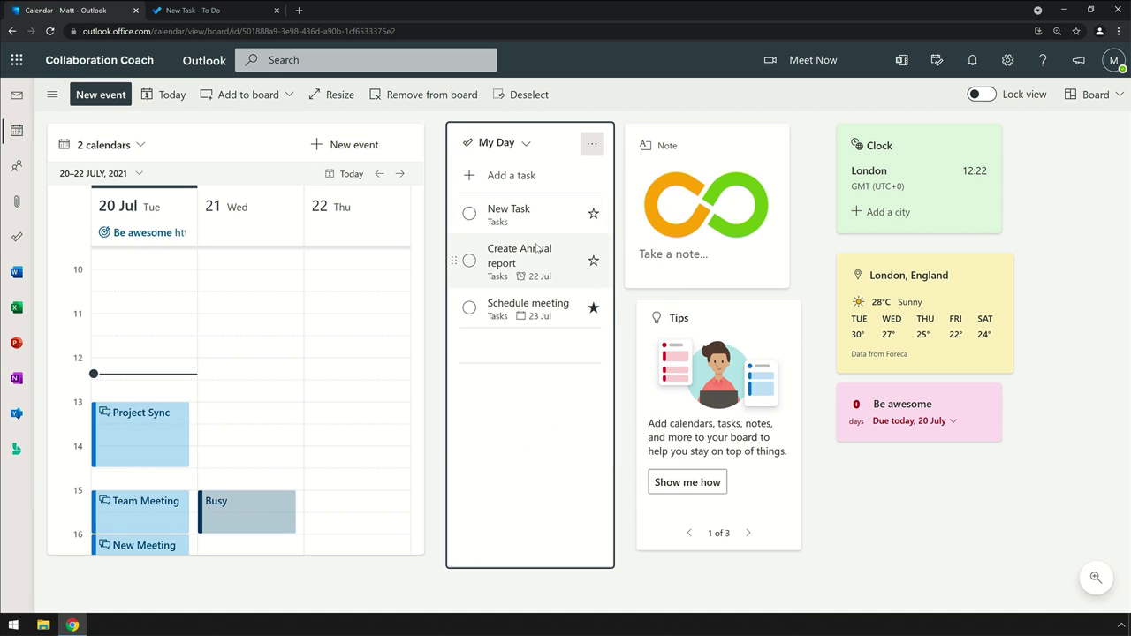
# Schedule New Task on the calendar for 21 July, then mark it completed
pyautogui.moveTo(540, 217); pyautogui.dragTo(221, 446)
pyautogui.click(228, 398)
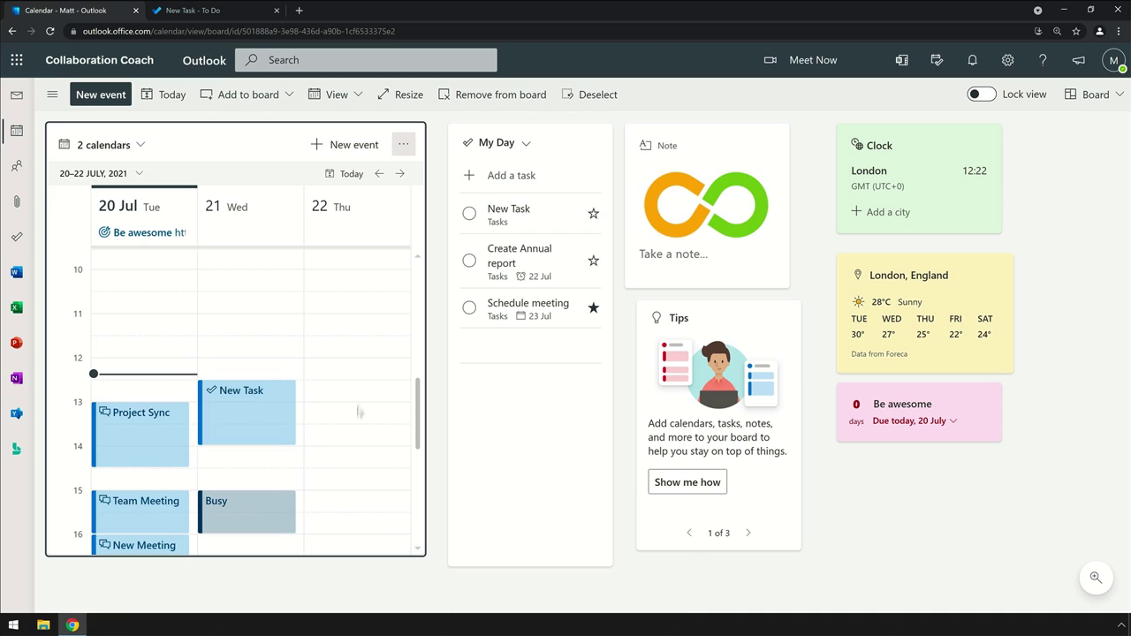
pyautogui.click(469, 214)
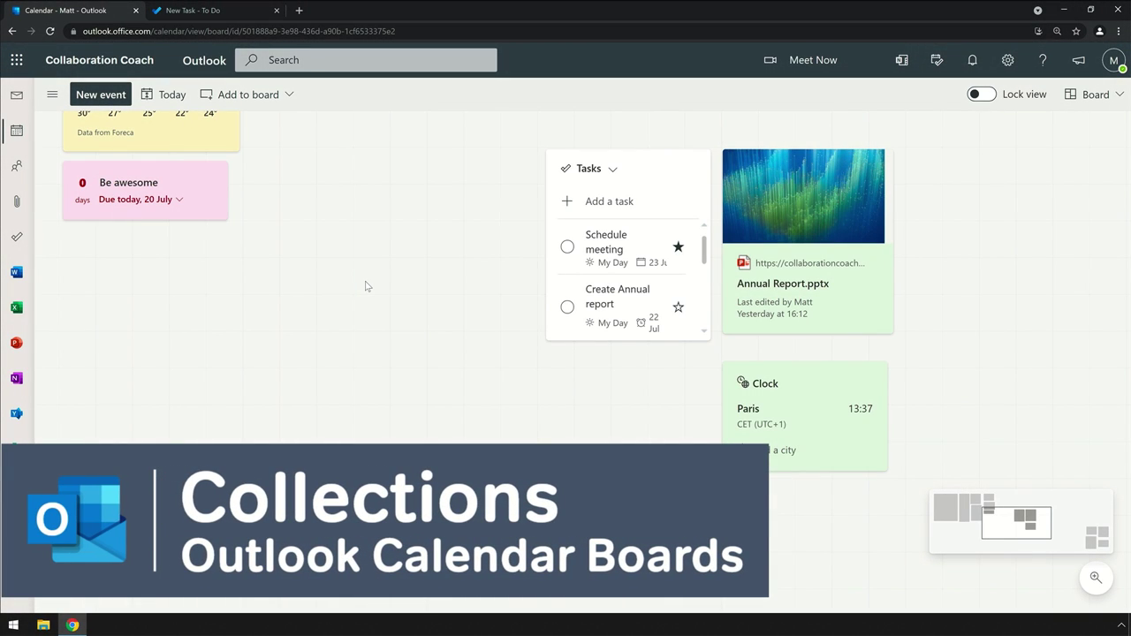
# Add a new collection to the board named Project
pyautogui.click(236, 94)
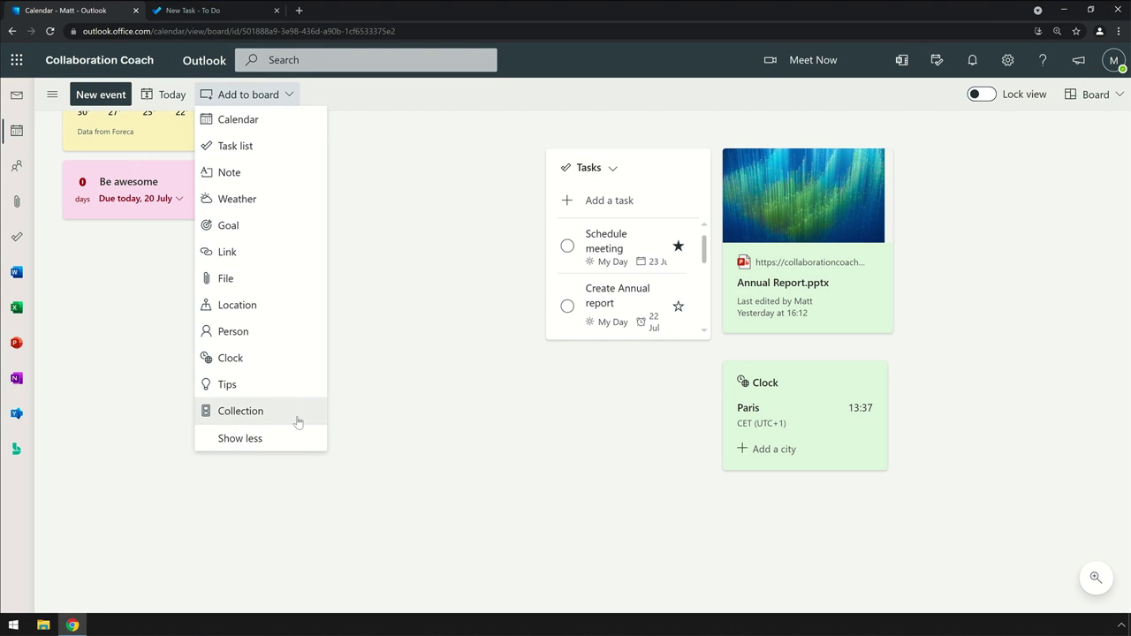
pyautogui.click(298, 420)
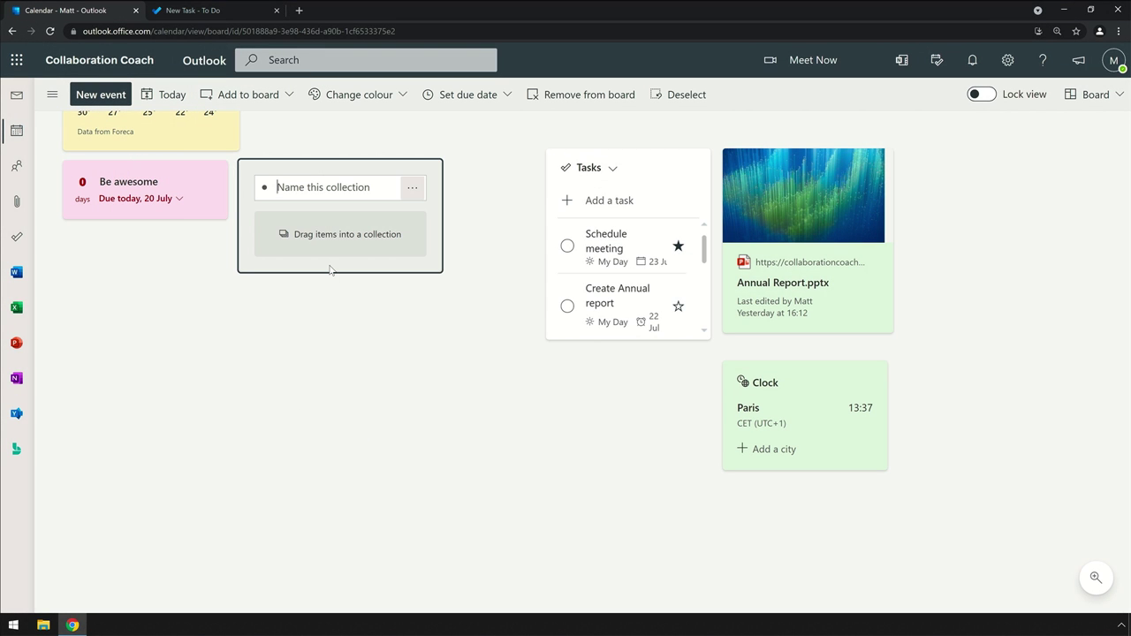
pyautogui.write('Project')
pyautogui.click(343, 296)
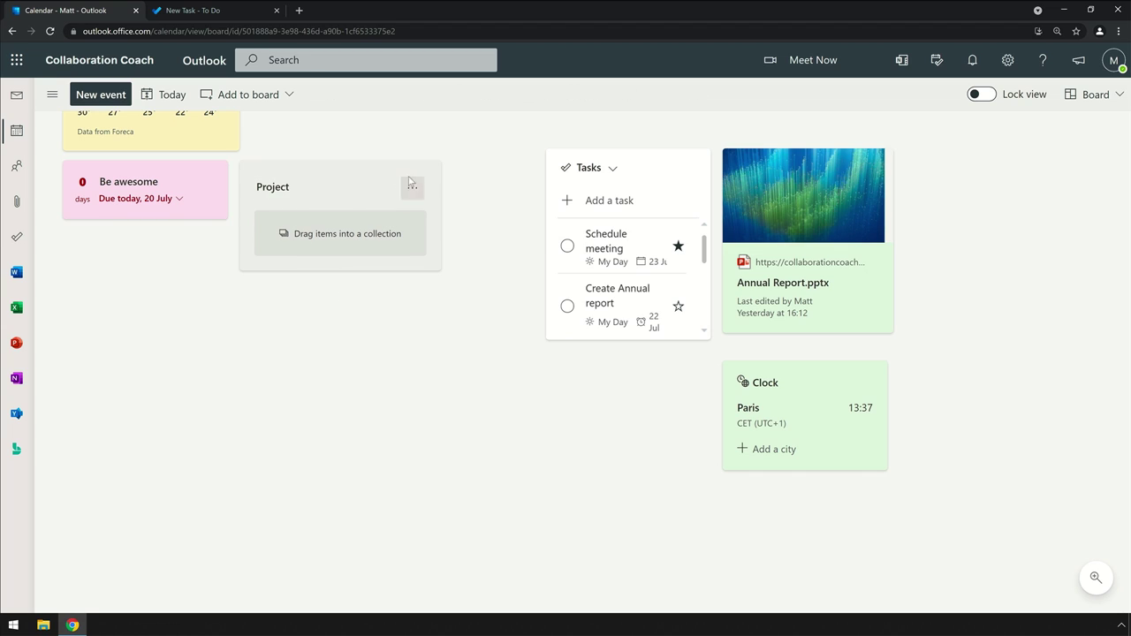
# Colour the Project collection green and set its due date to 4 August
pyautogui.click(411, 187)
pyautogui.moveTo(536, 224)
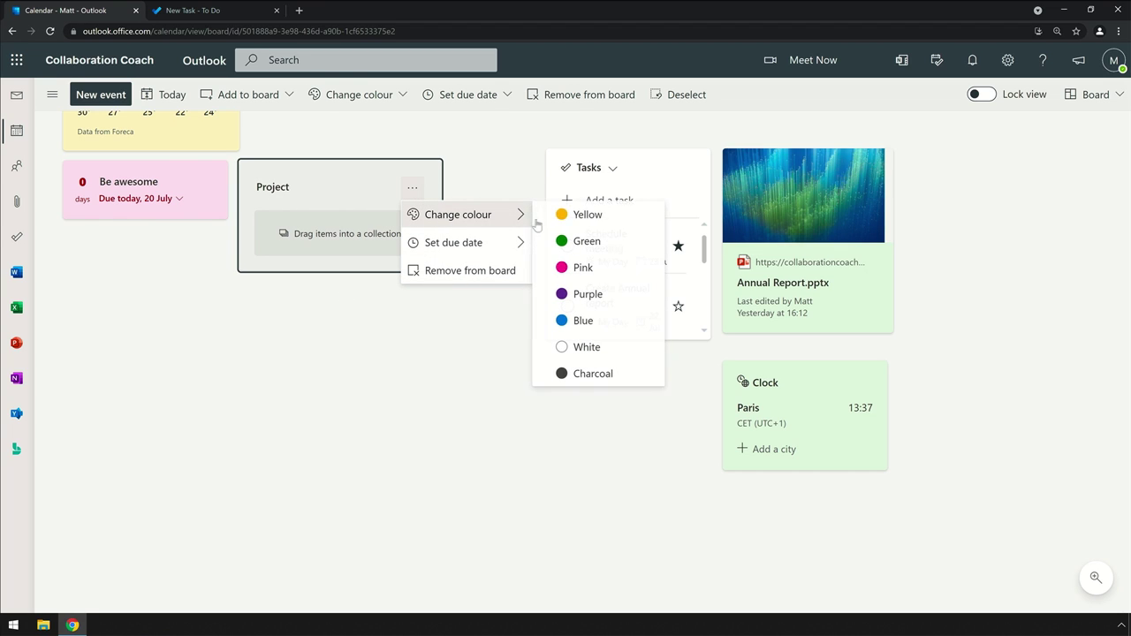
pyautogui.click(574, 241)
pyautogui.click(412, 188)
pyautogui.moveTo(475, 244)
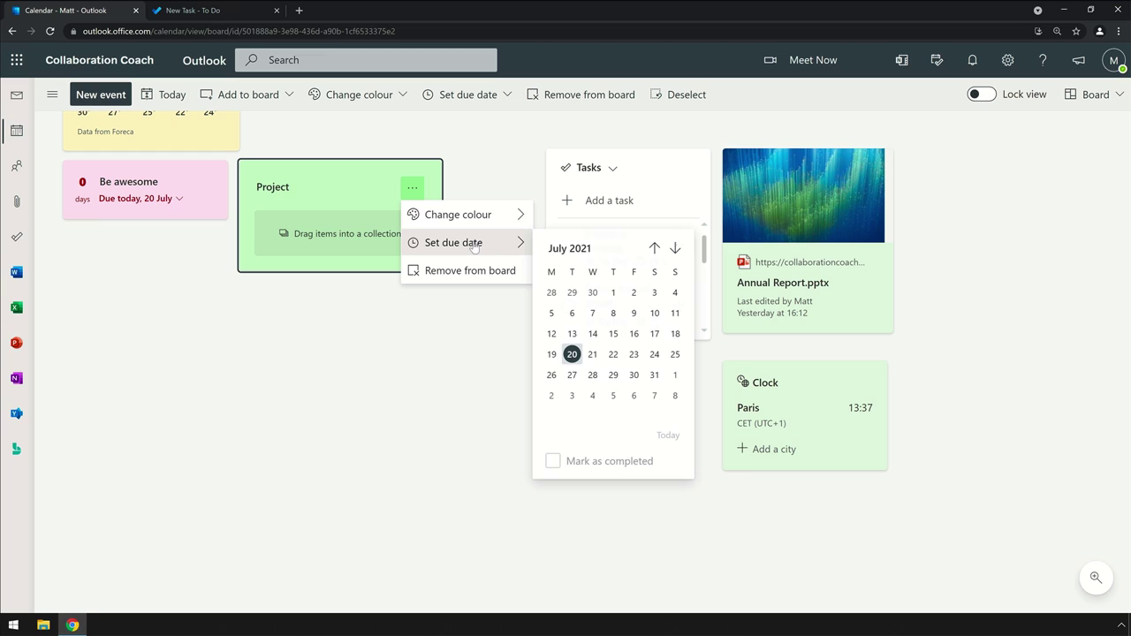
pyautogui.click(592, 400)
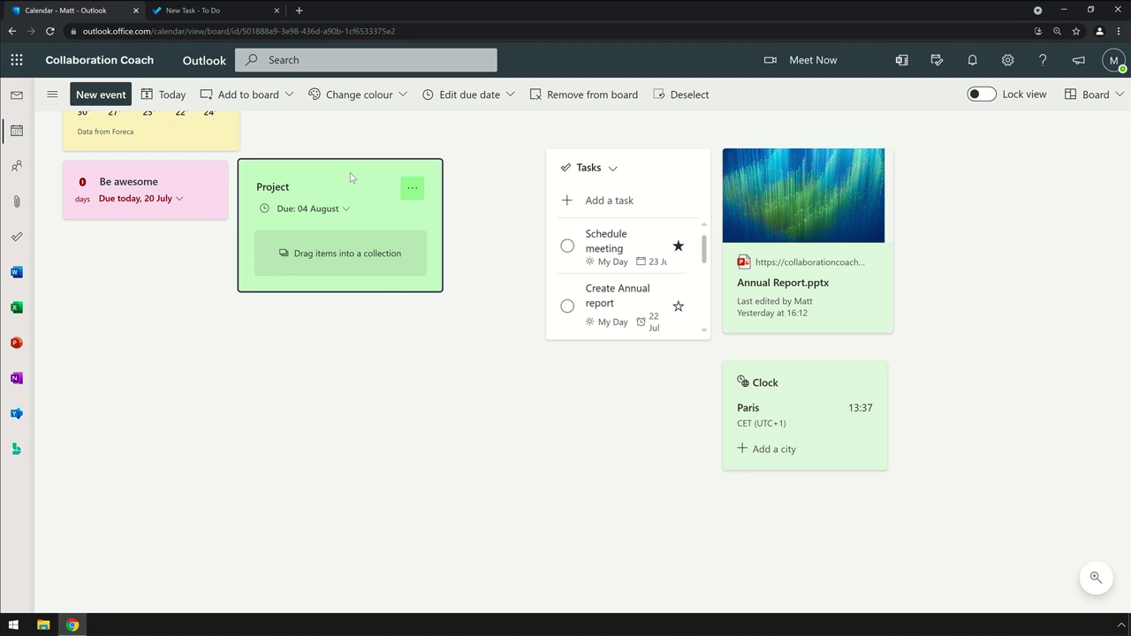
# Move the Annual Report, Clock and Tasks cards into the Project collection
pyautogui.moveTo(356, 174); pyautogui.dragTo(416, 174)
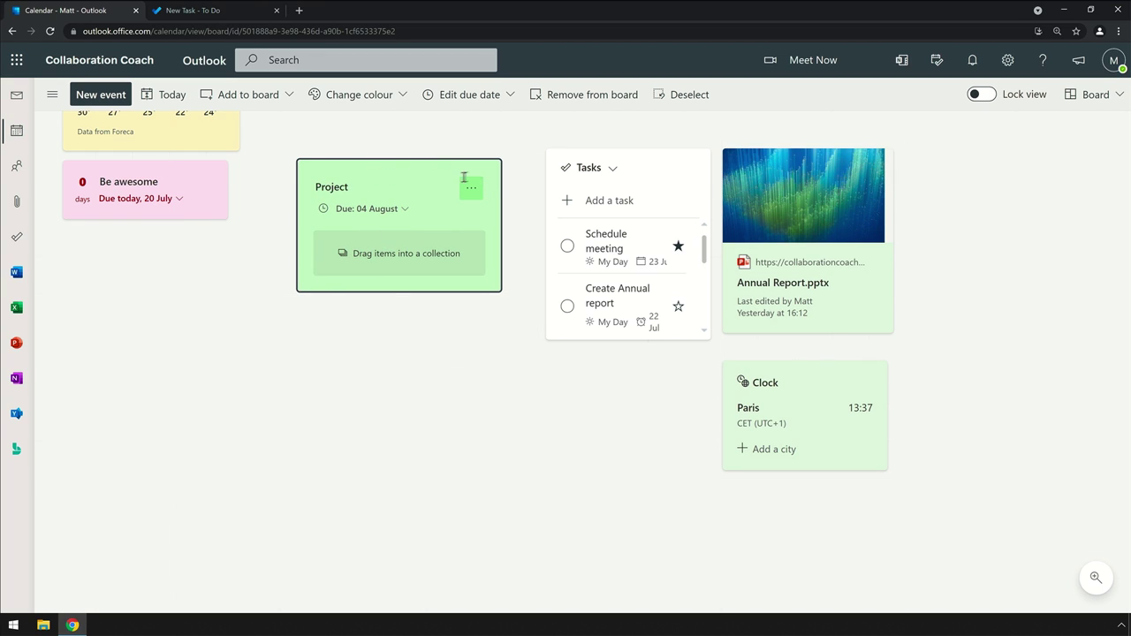
pyautogui.click(728, 162)
pyautogui.moveTo(742, 176); pyautogui.dragTo(377, 256)
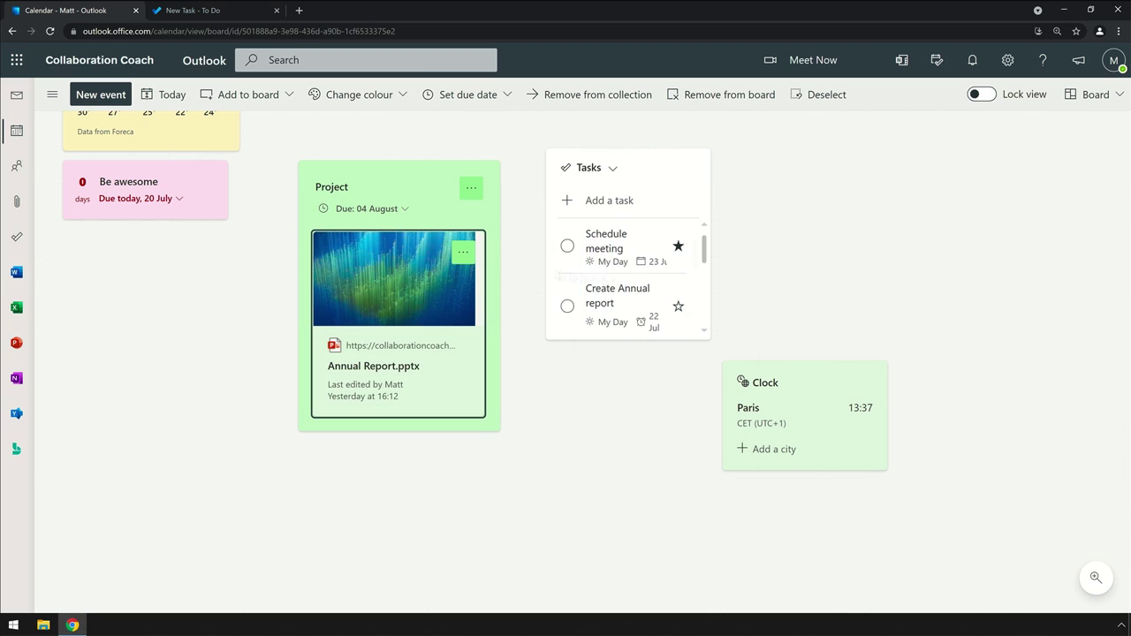
pyautogui.moveTo(720, 384); pyautogui.dragTo(415, 399)
pyautogui.moveTo(646, 168); pyautogui.dragTo(413, 399)
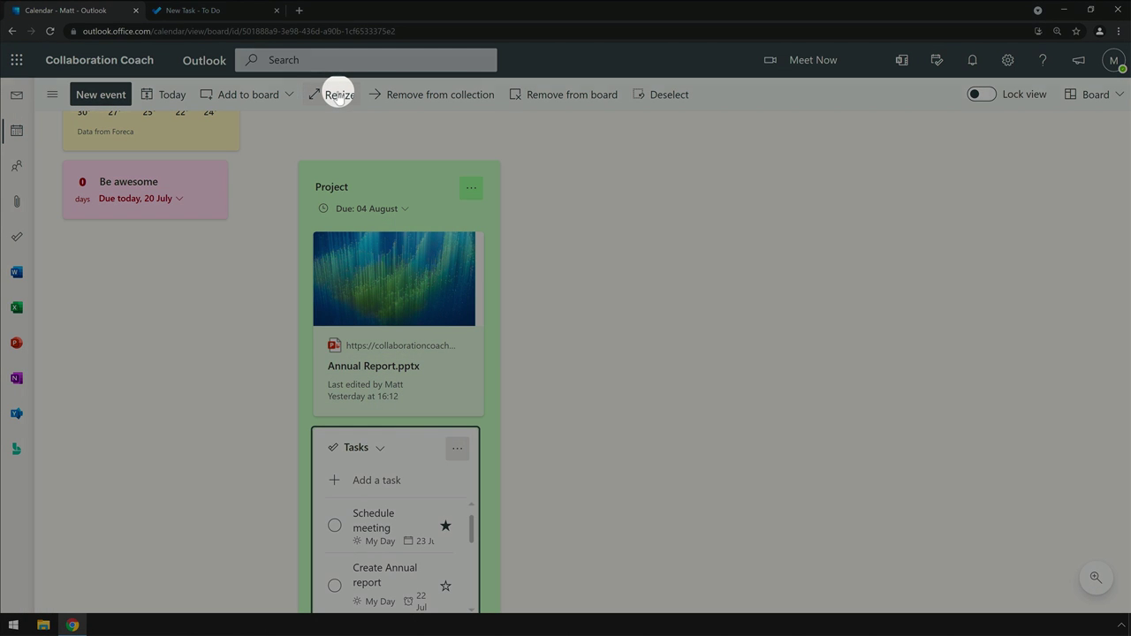
# Widen the Tasks card and zoom the board out to 50%
pyautogui.click(334, 94)
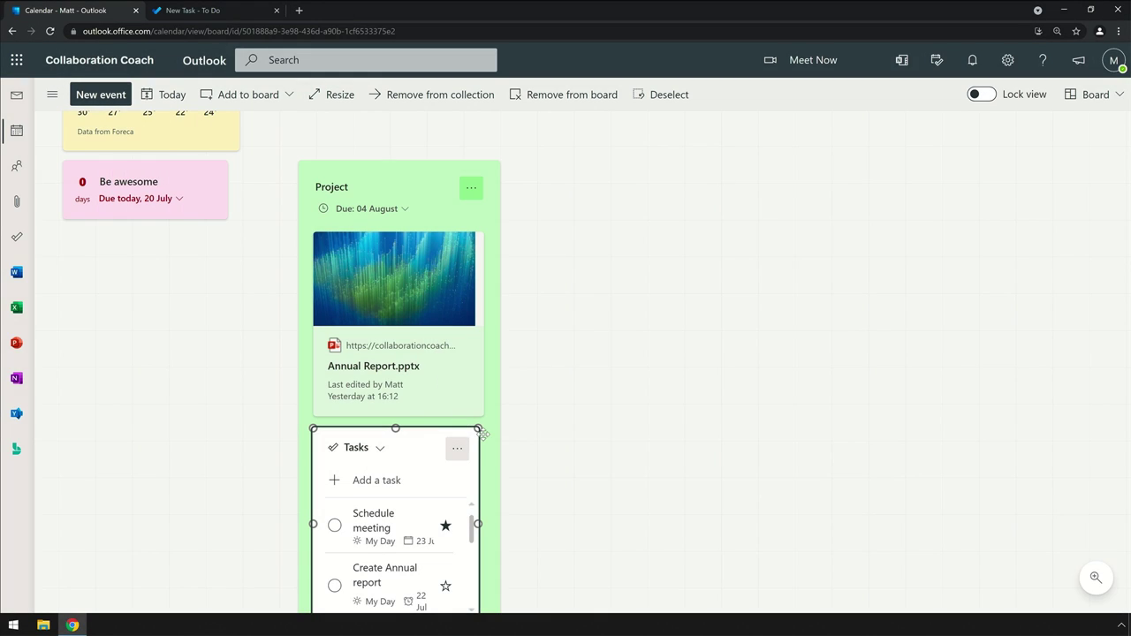
pyautogui.moveTo(478, 429); pyautogui.dragTo(797, 369)
pyautogui.moveTo(1093, 578)
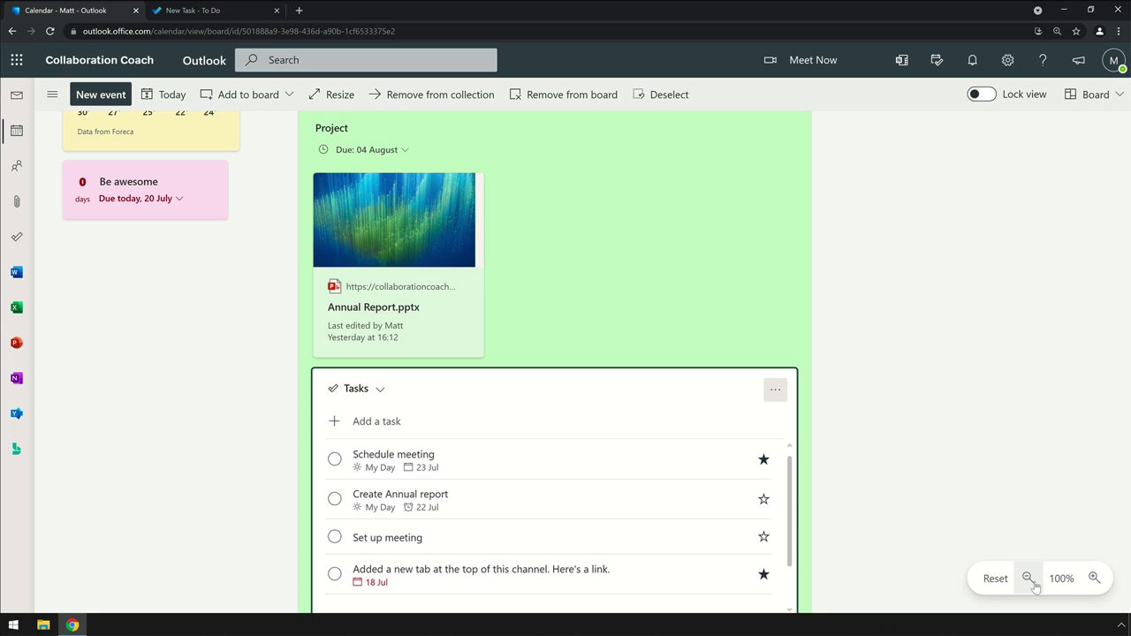
pyautogui.click(1029, 580)
pyautogui.click(1029, 580)
pyautogui.moveTo(449, 386); pyautogui.dragTo(1018, 533)
# Drag the Project collection further right, toward the middle of the board
pyautogui.click(448, 227)
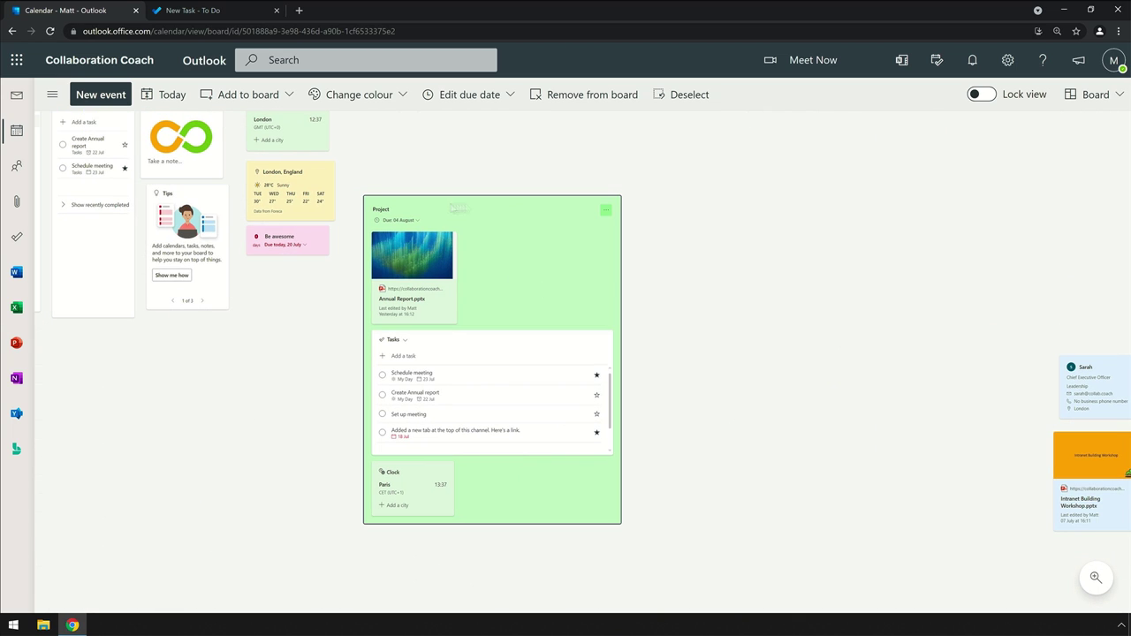
pyautogui.moveTo(449, 227); pyautogui.dragTo(665, 209)
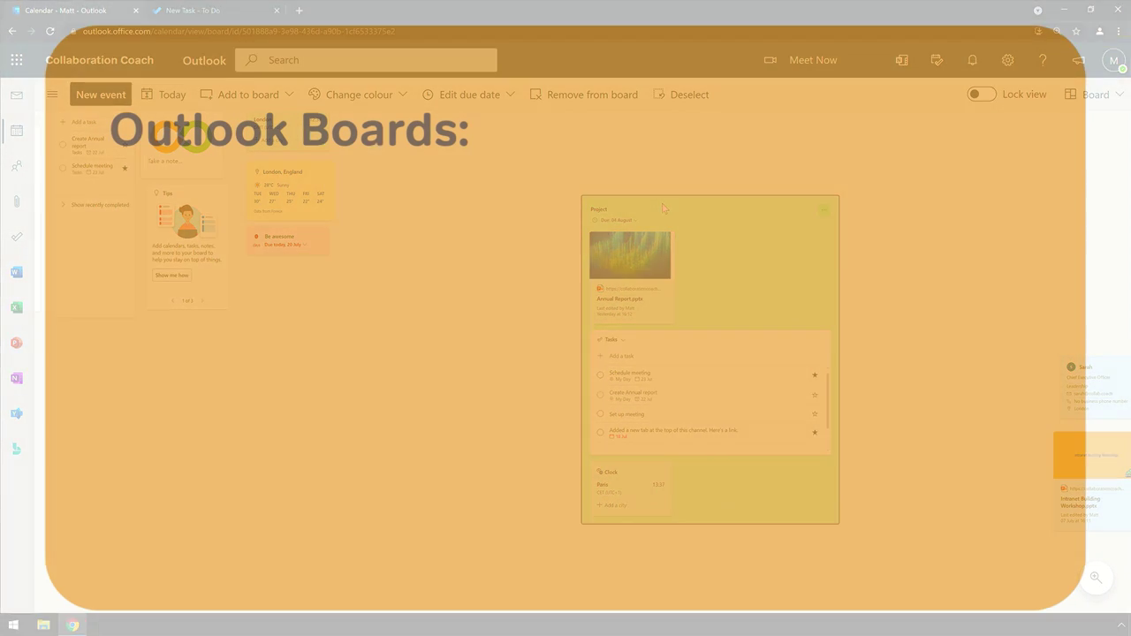